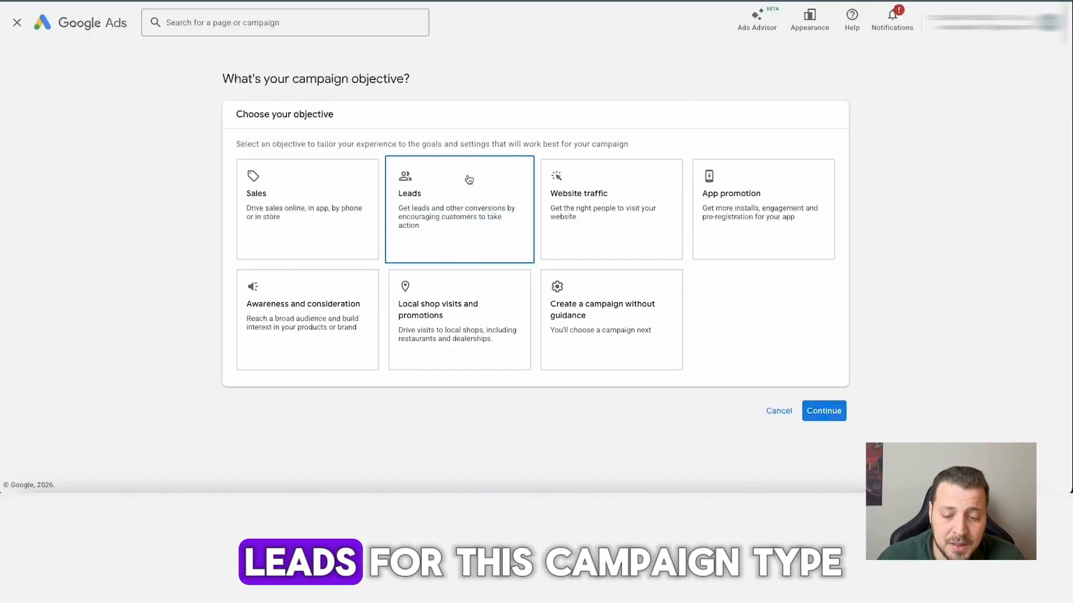
Choose Leads as the campaign objective, accept the default conversion goals, and select Search as the campaign type.
{"action": "left_click", "coordinate": [547, 265]}
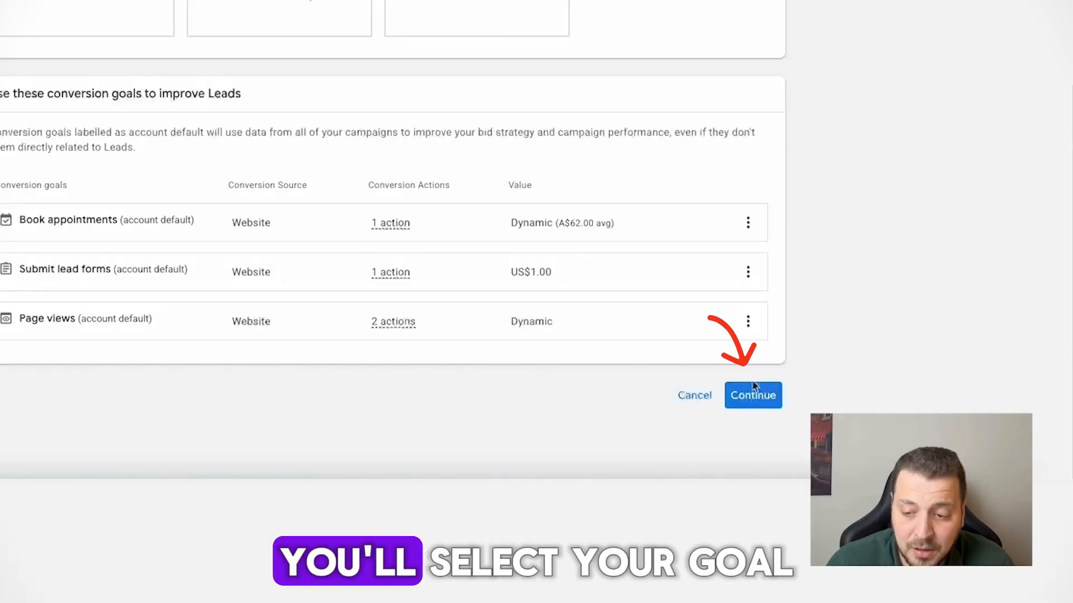
{"action": "left_click", "coordinate": [821, 431]}
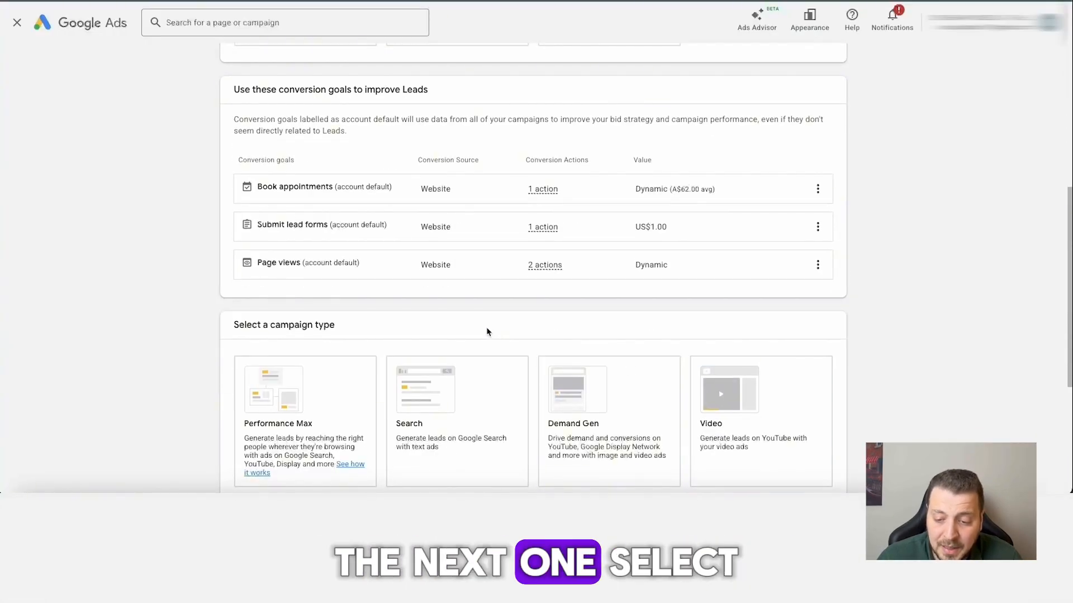
{"action": "left_click", "coordinate": [479, 373]}
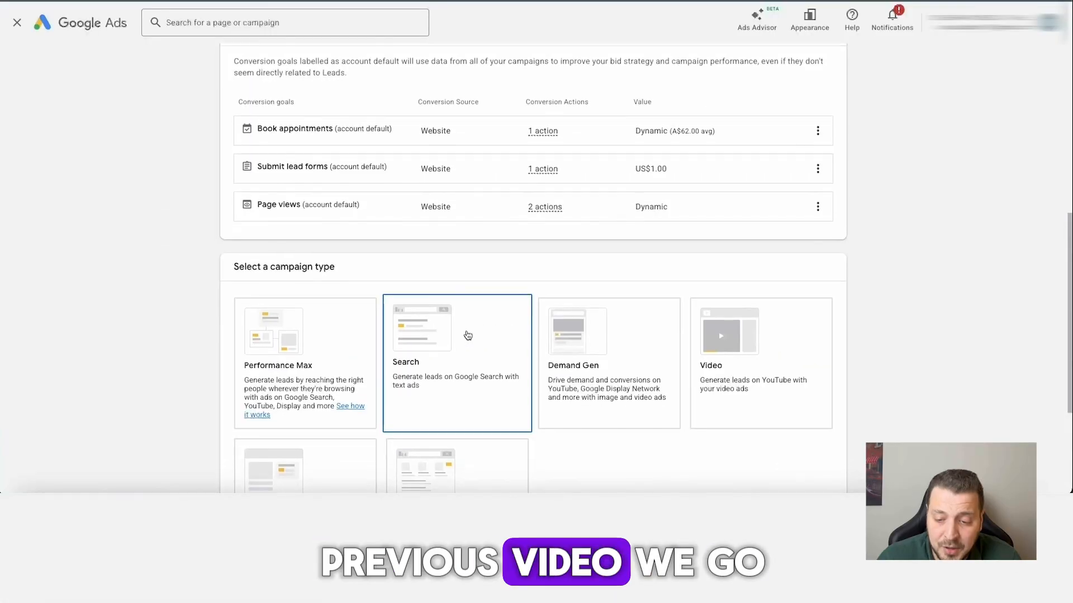
Select only website visits as the way to reach the goal, leave the website address blank, and continue.
{"action": "scroll", "coordinate": [467, 335], "scroll_direction": "down", "scroll_amount": 5}
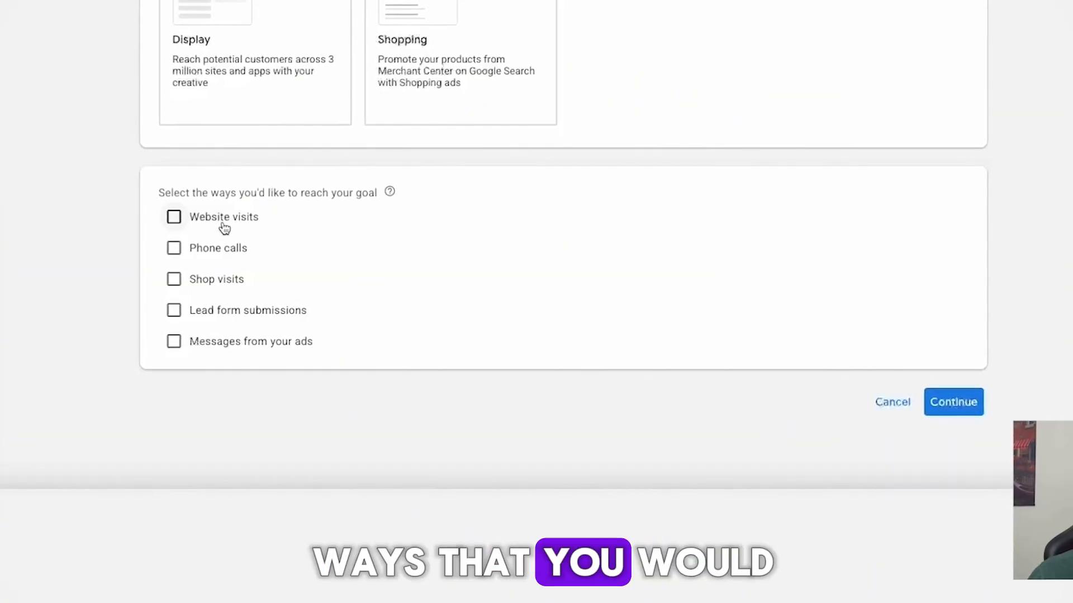
{"action": "left_click", "coordinate": [225, 227]}
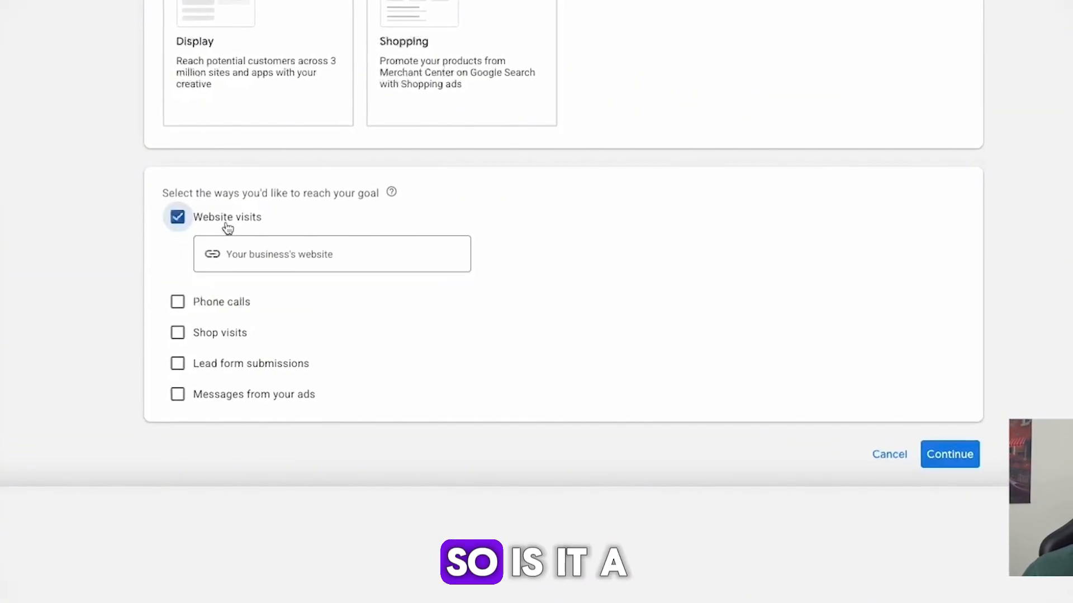
{"action": "left_click", "coordinate": [233, 307]}
{"action": "left_click", "coordinate": [236, 305]}
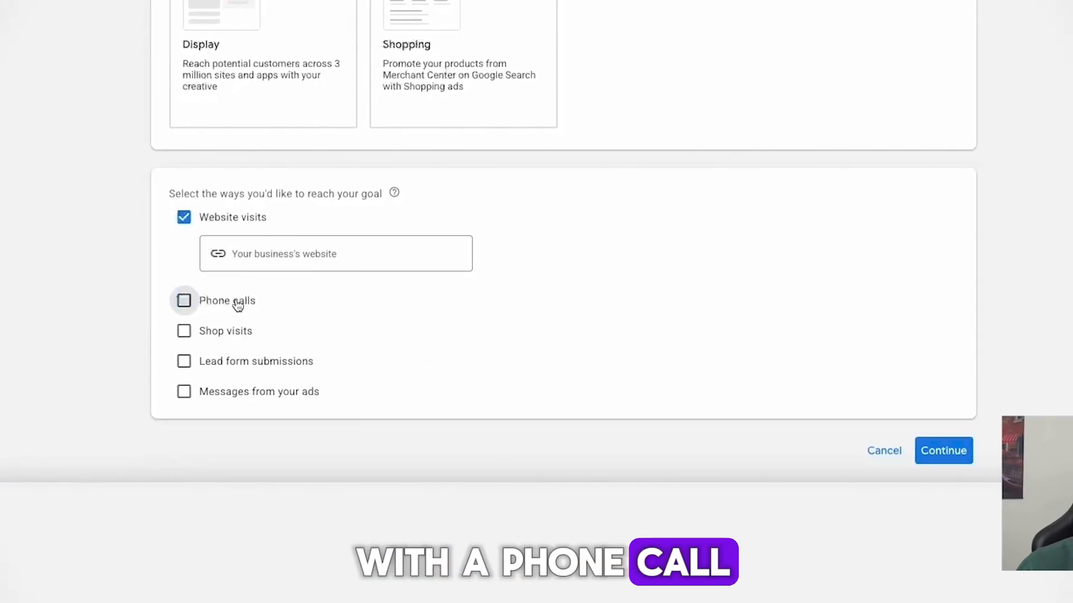
{"action": "left_click", "coordinate": [273, 258]}
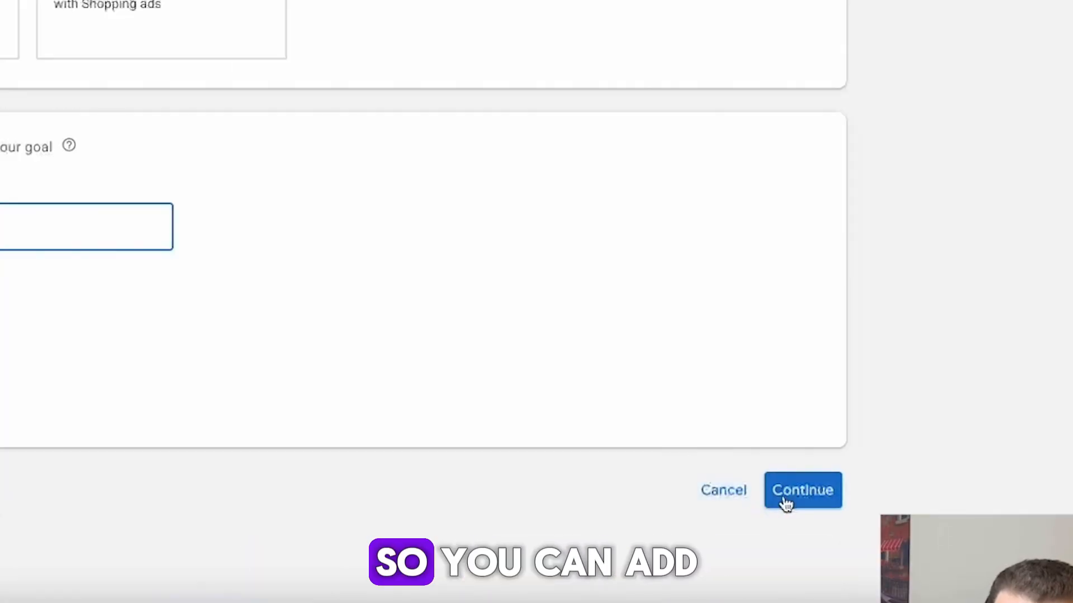
{"action": "left_click", "coordinate": [784, 499]}
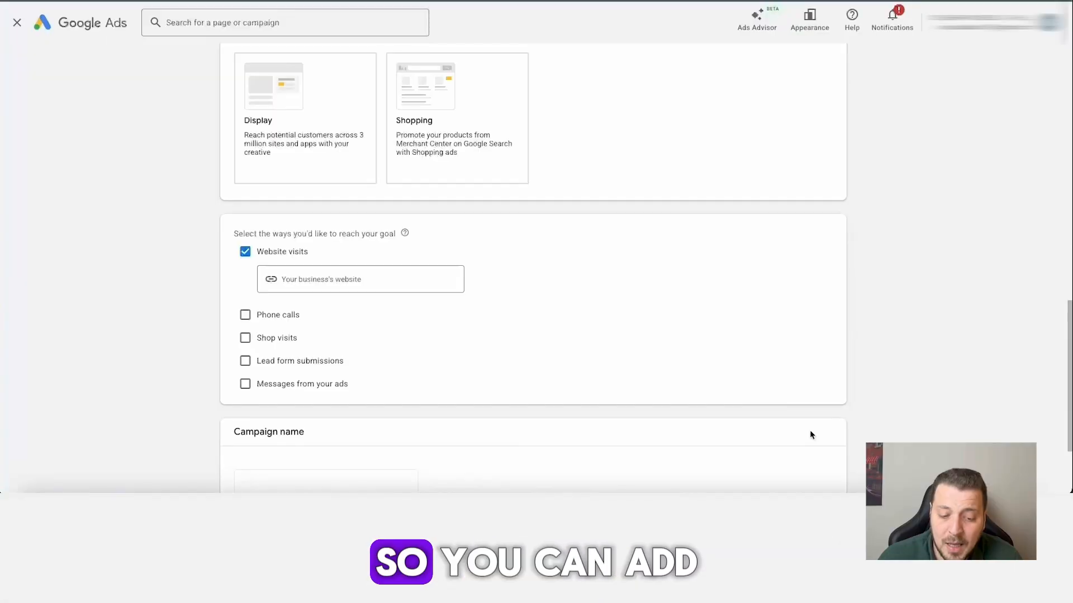
Name the campaign "Leads/ Search/Paid ads" and continue to the bidding settings.
{"action": "scroll", "coordinate": [564, 355], "scroll_direction": "down", "scroll_amount": 2}
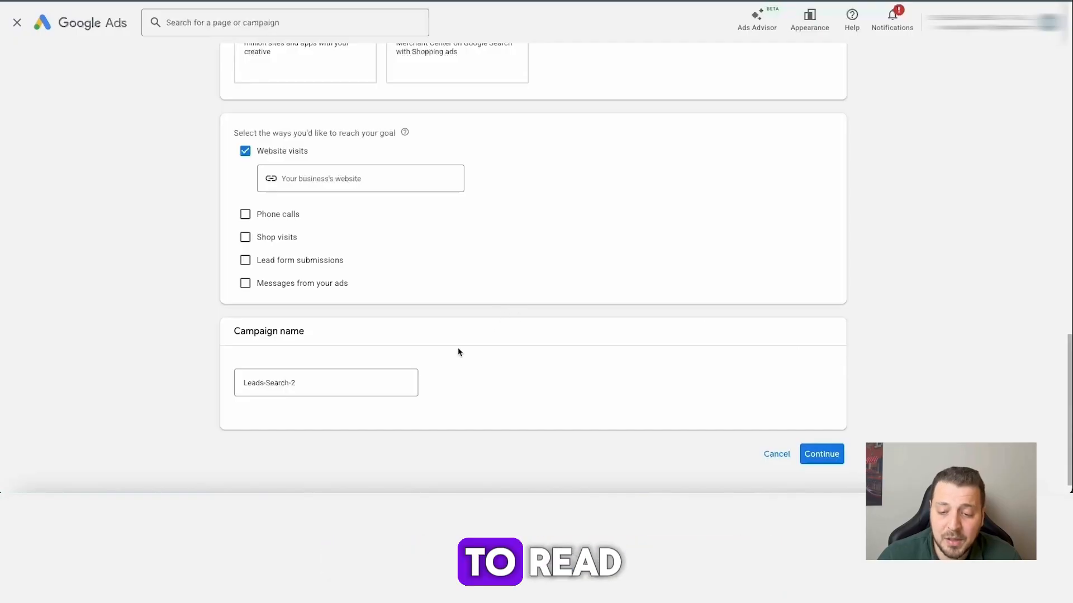
{"action": "left_click", "coordinate": [412, 377]}
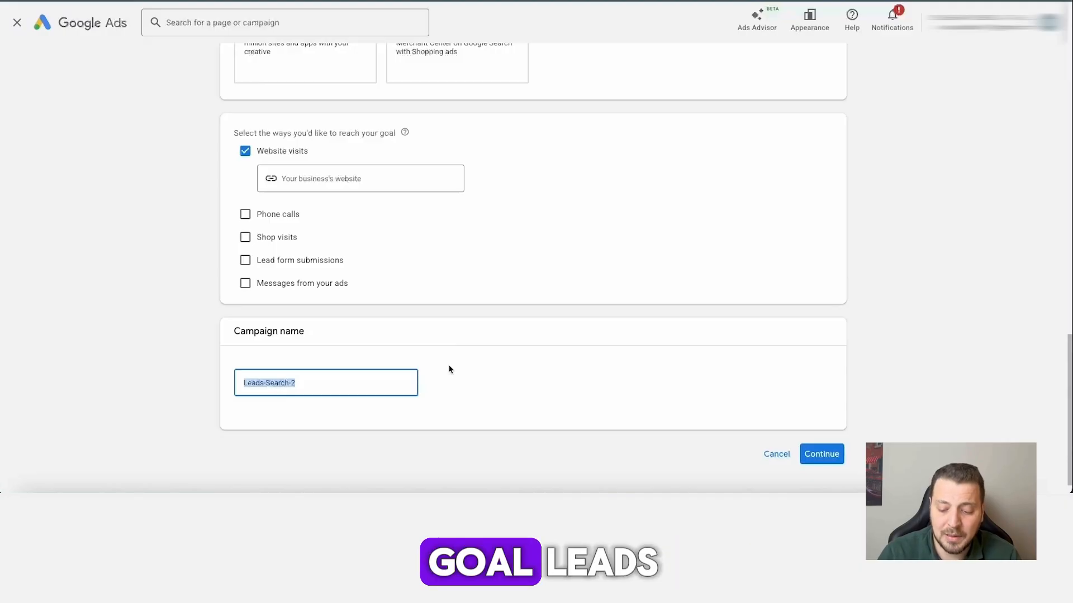
{"action": "type", "text": "Leads/ "}
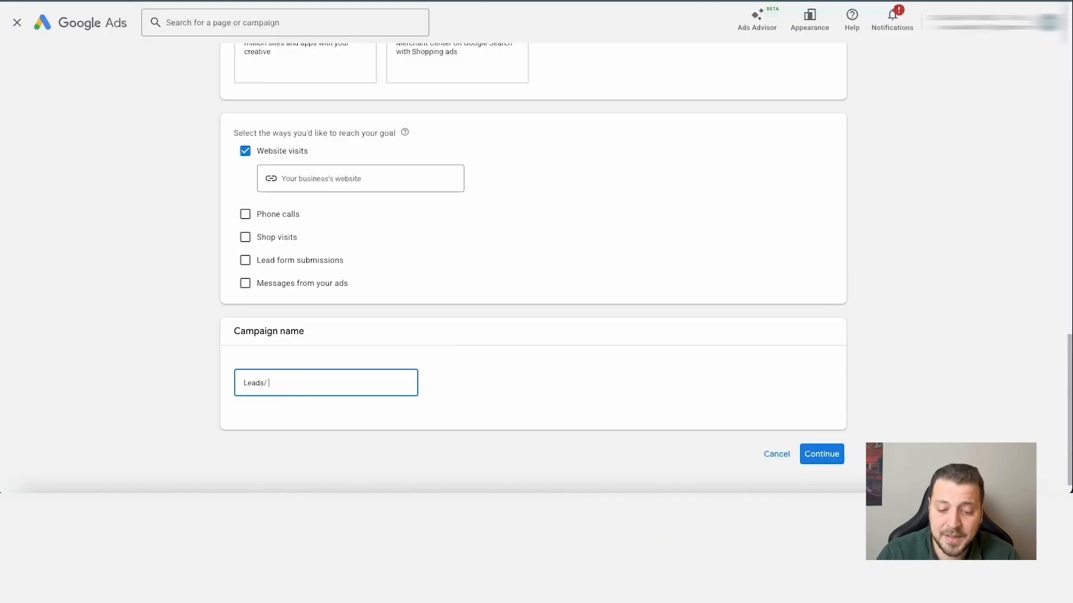
{"action": "type", "text": "Search"}
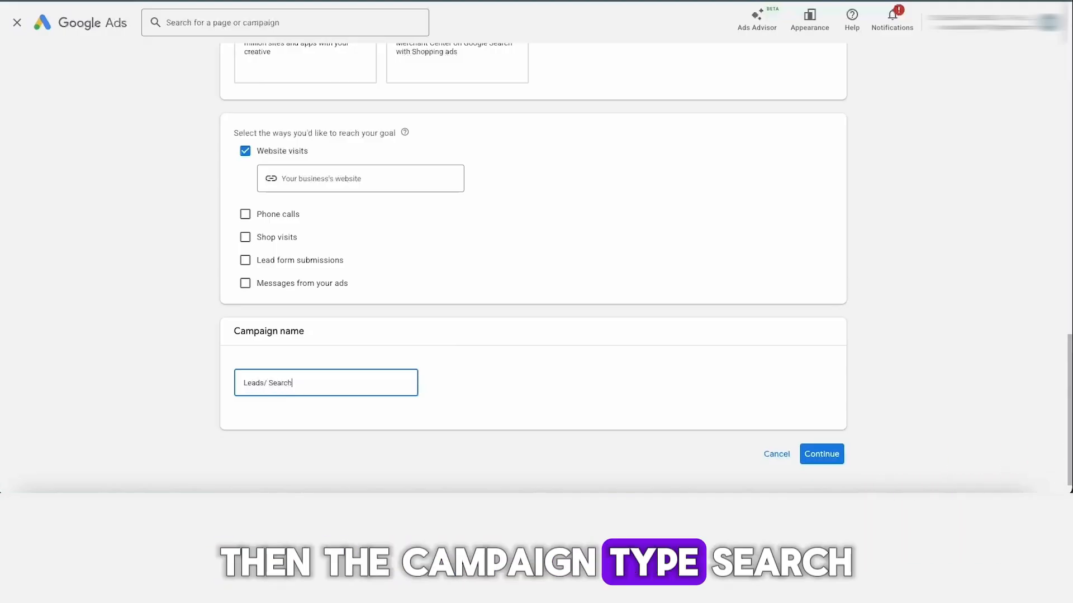
{"action": "type", "text": "/"}
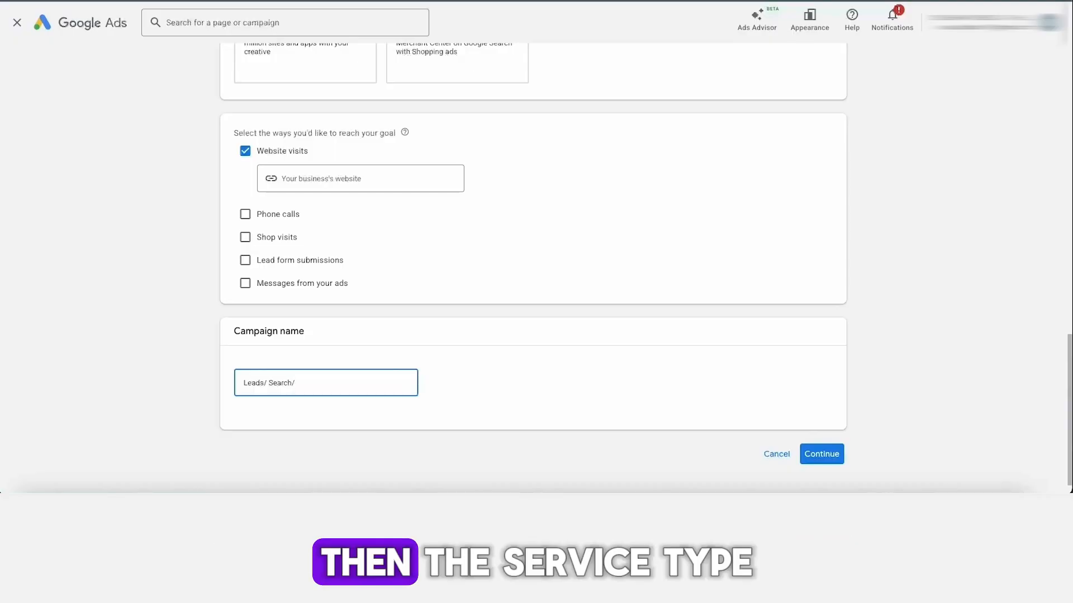
{"action": "type", "text": "P"}
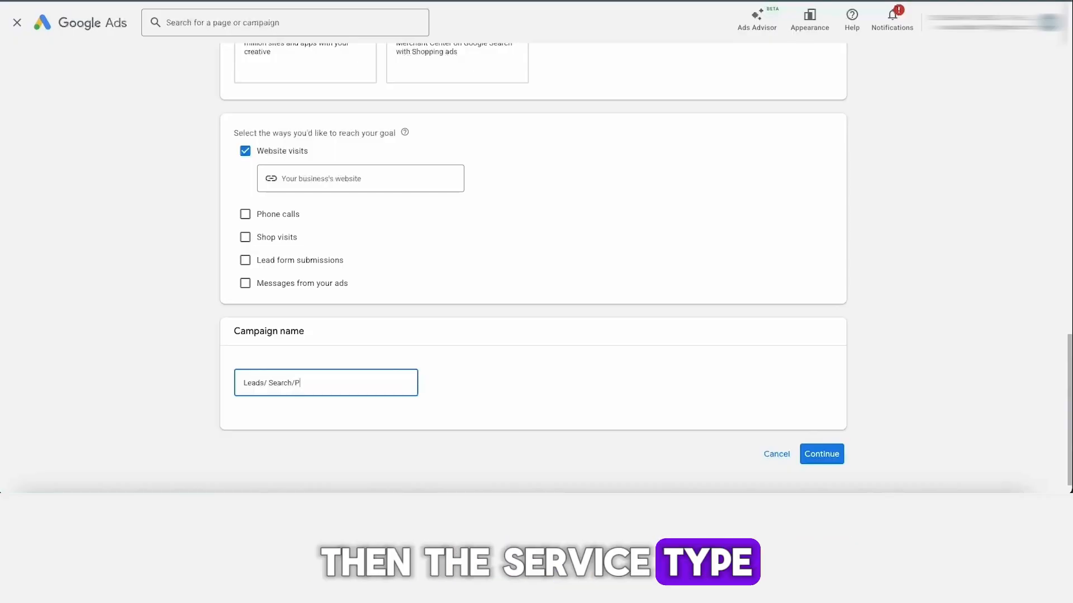
{"action": "type", "text": "aid ads"}
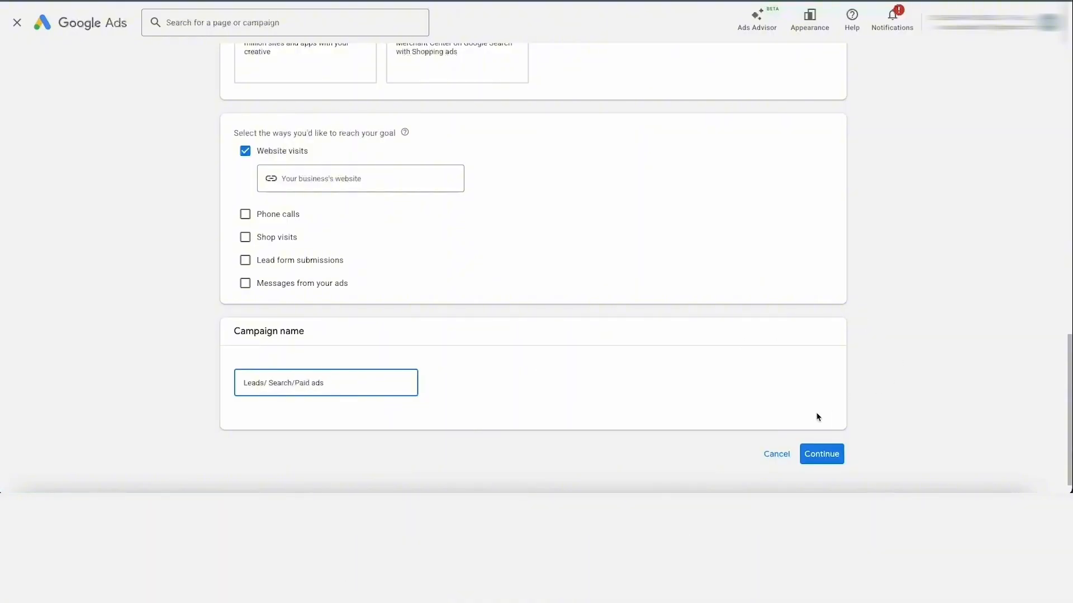
{"action": "left_click", "coordinate": [830, 450]}
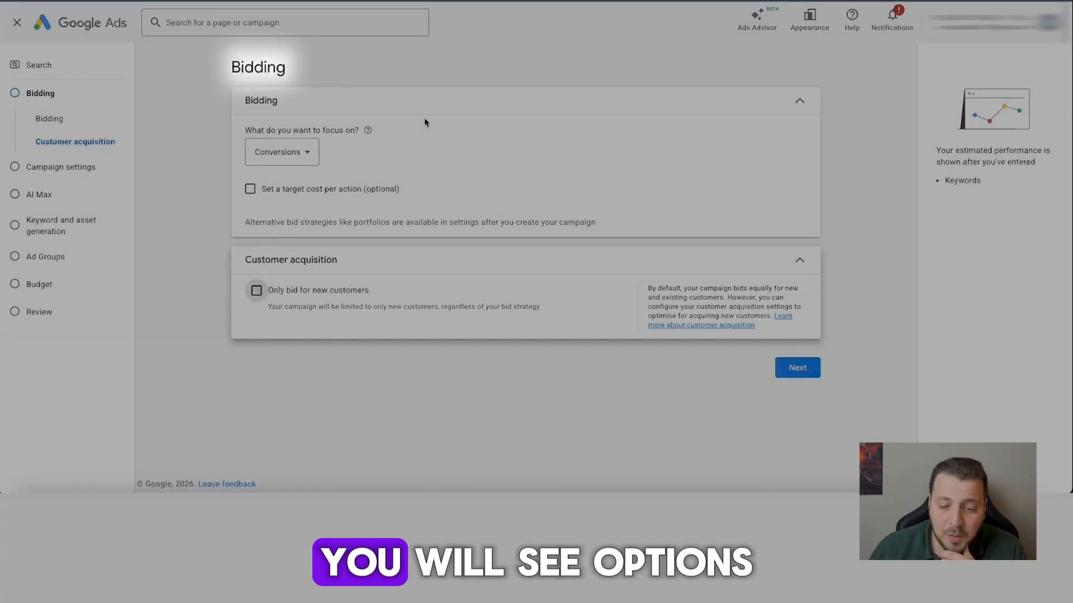
Keep Conversions as the bidding focus, and switch the optional target cost per action on and back off.
{"action": "left_click", "coordinate": [304, 159]}
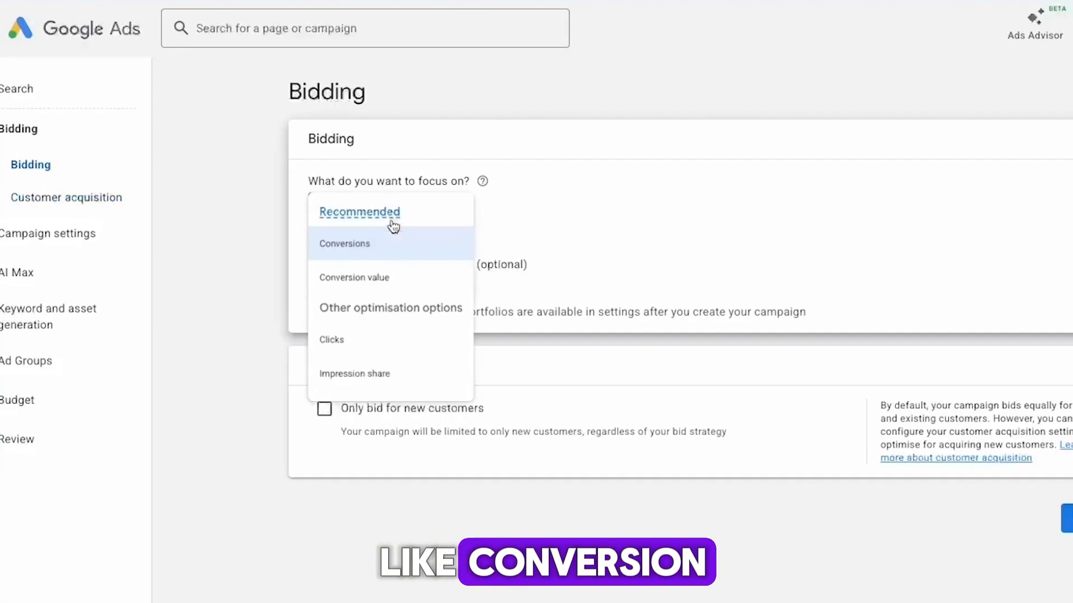
{"action": "mouse_move", "coordinate": [396, 225]}
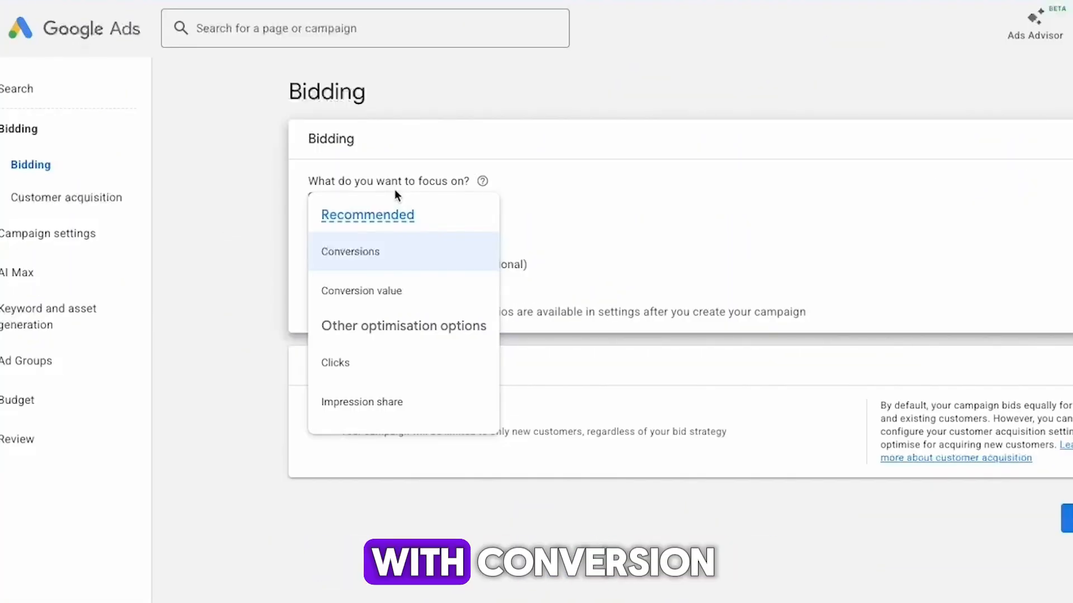
{"action": "left_click", "coordinate": [393, 234]}
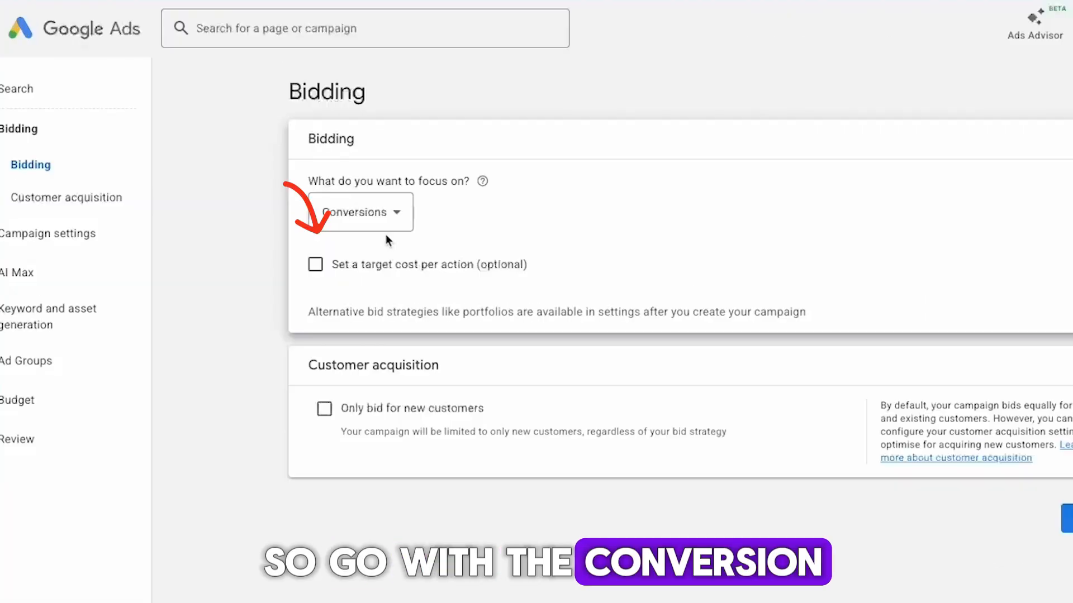
{"action": "left_click", "coordinate": [377, 266]}
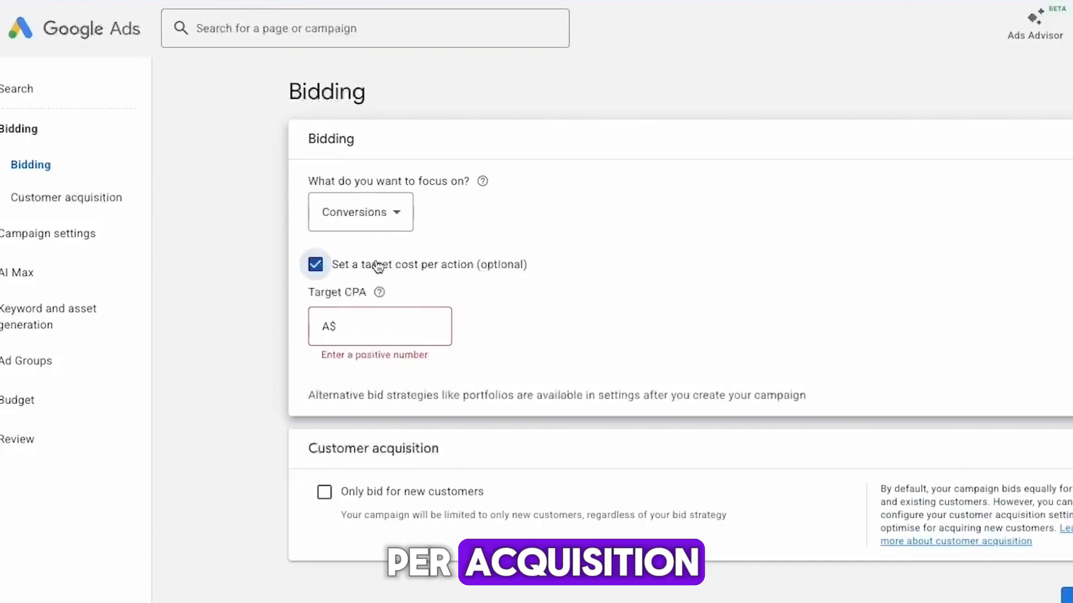
{"action": "left_click", "coordinate": [378, 266]}
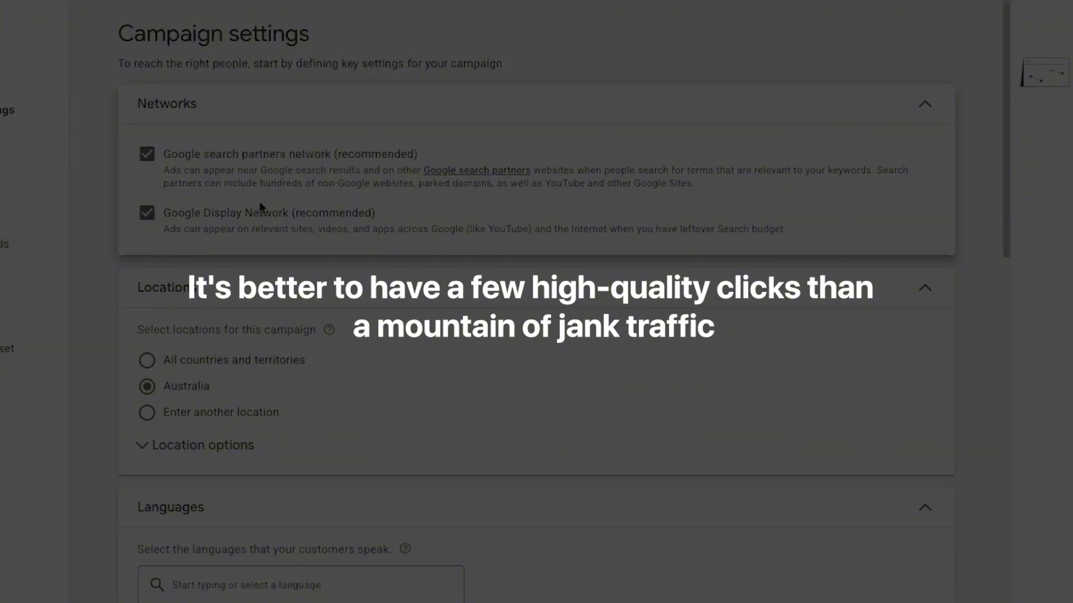
Switch the campaign's location targeting from Australia to another location and open the advanced location search.
{"action": "scroll", "coordinate": [263, 191], "scroll_direction": "down", "scroll_amount": 1}
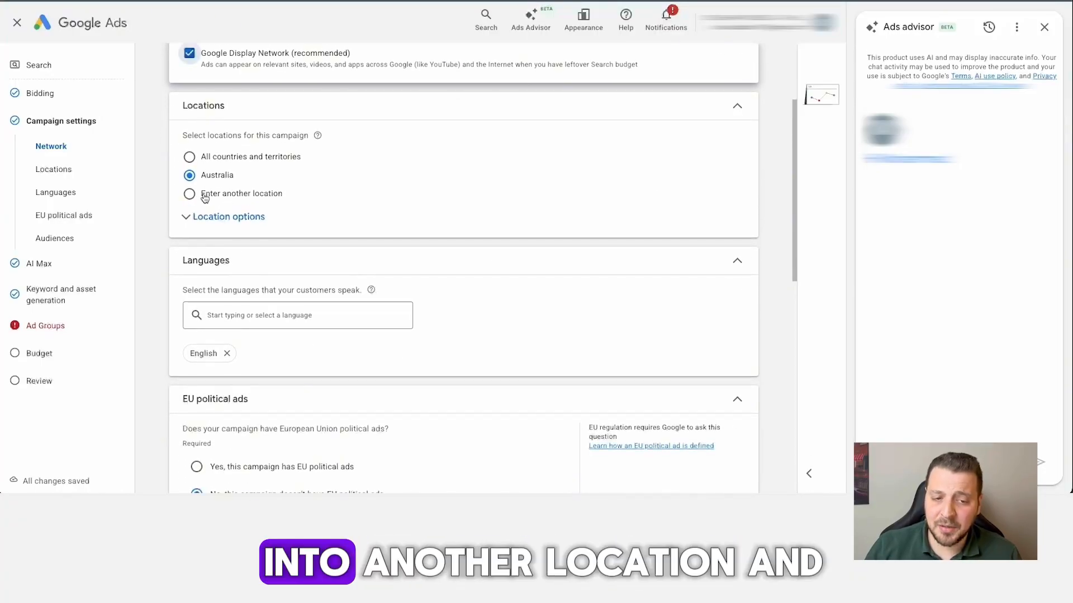
{"action": "left_click", "coordinate": [205, 196]}
{"action": "left_click", "coordinate": [434, 234]}
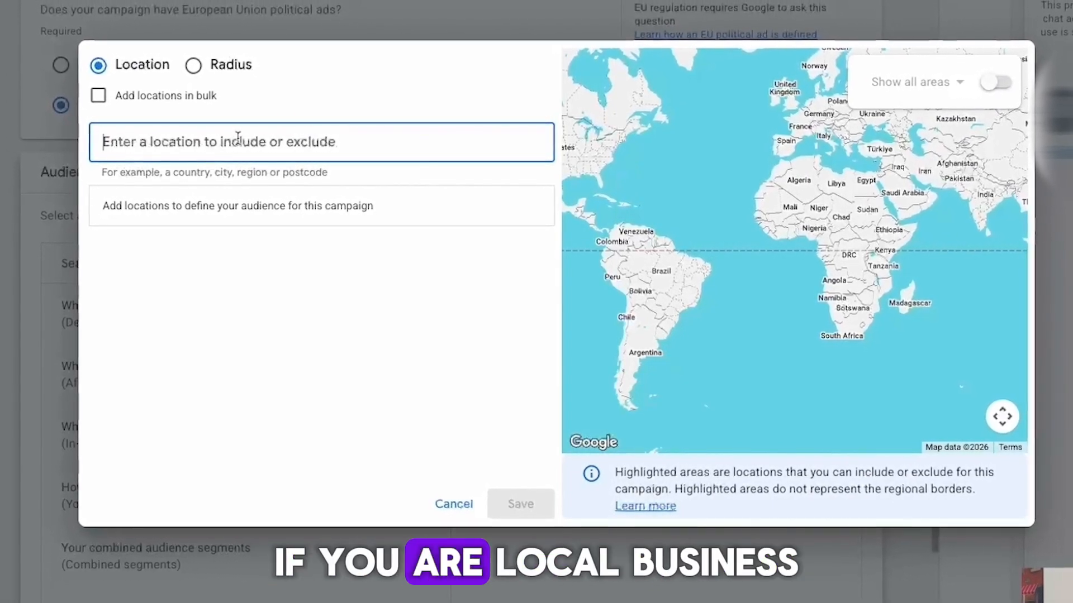
Try radius targeting with a 10-mile radius around a pin dropped on the map.
{"action": "left_click", "coordinate": [198, 70]}
{"action": "left_click", "coordinate": [478, 146]}
{"action": "double_click", "coordinate": [464, 145]}
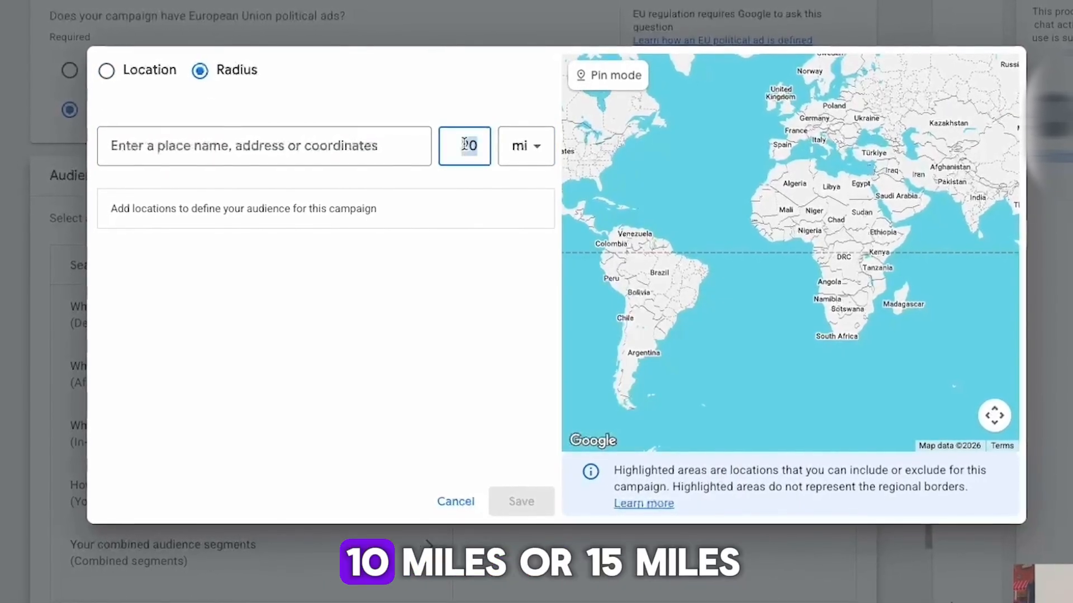
{"action": "type", "text": "10"}
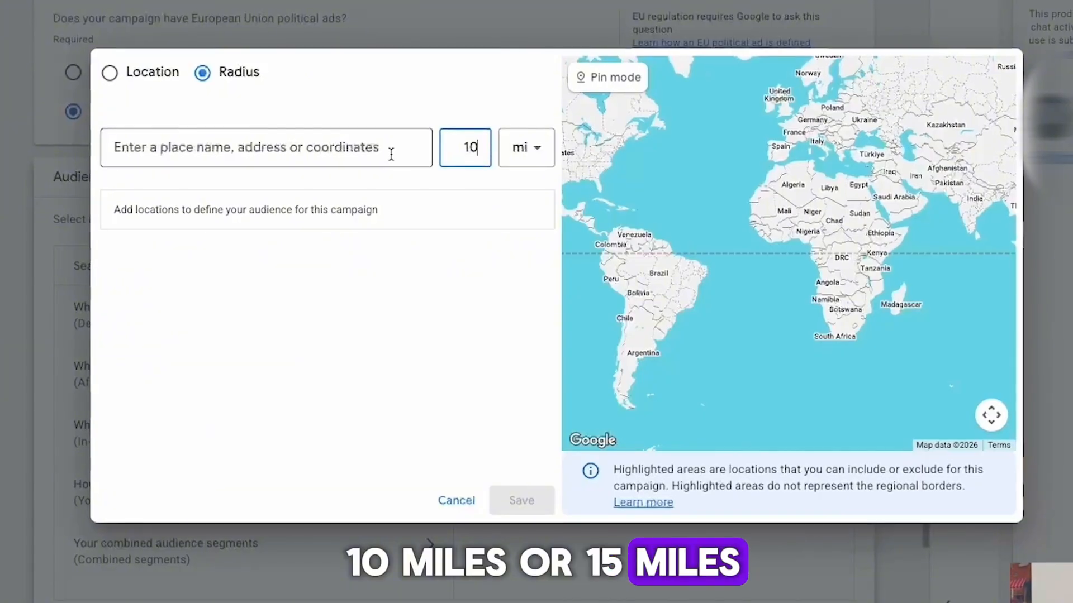
{"action": "left_click", "coordinate": [625, 81]}
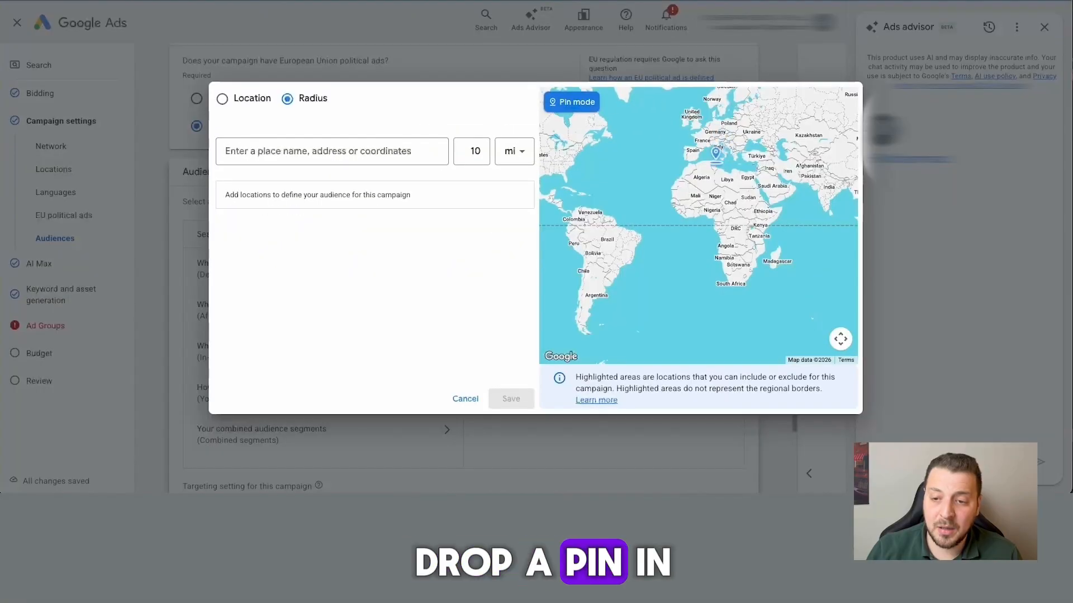
{"action": "scroll", "coordinate": [810, 158], "scroll_direction": "up", "scroll_amount": 3}
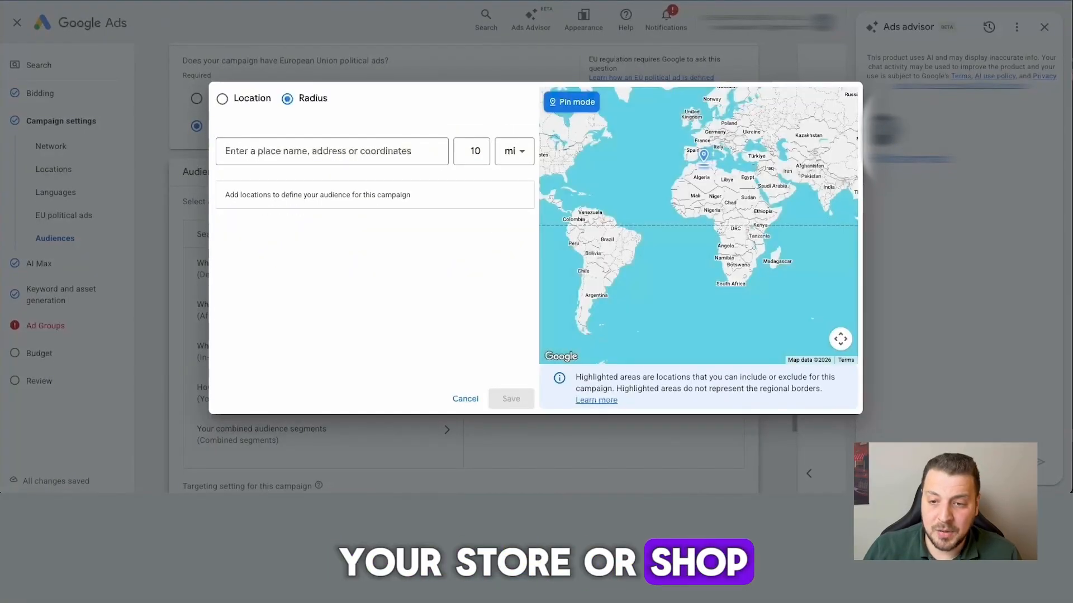
{"action": "left_click", "coordinate": [703, 162]}
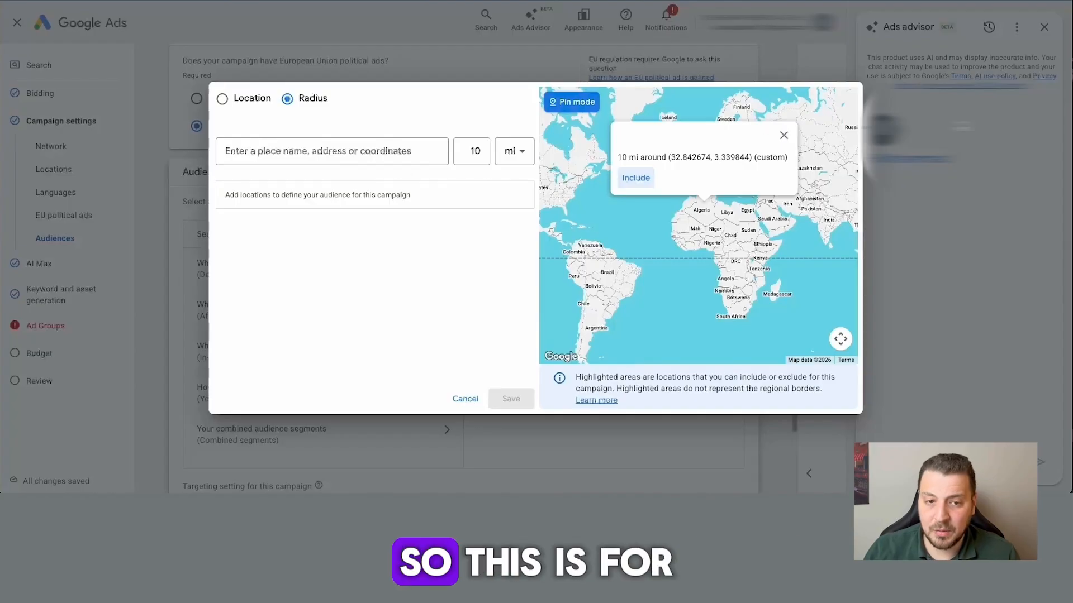
Return to targeting by location, find and include the United States, and save the location selection.
{"action": "left_click", "coordinate": [237, 105]}
{"action": "left_click", "coordinate": [250, 146]}
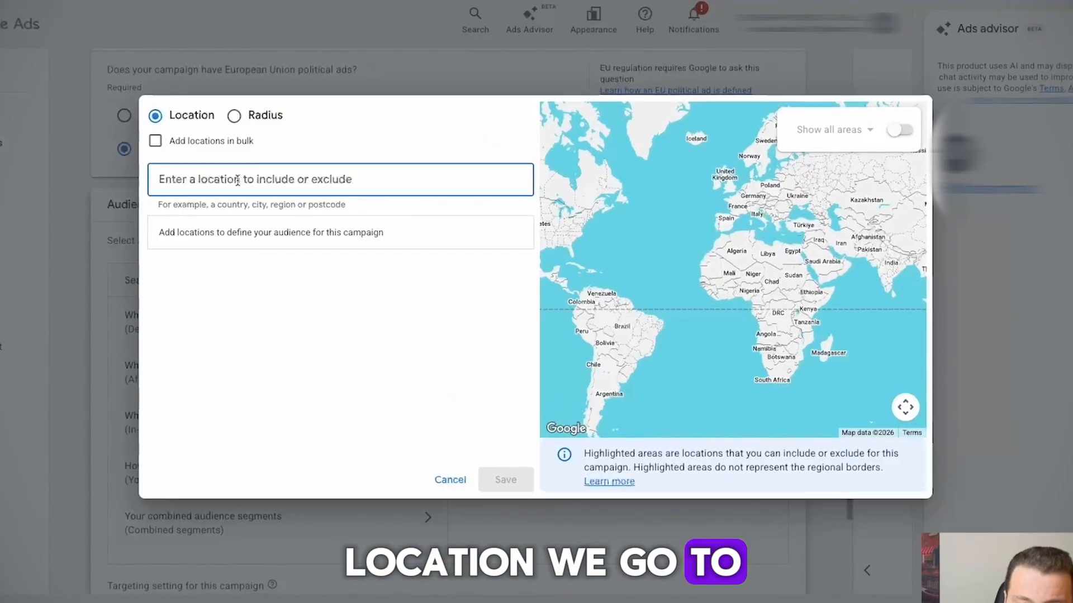
{"action": "type", "text": "united"}
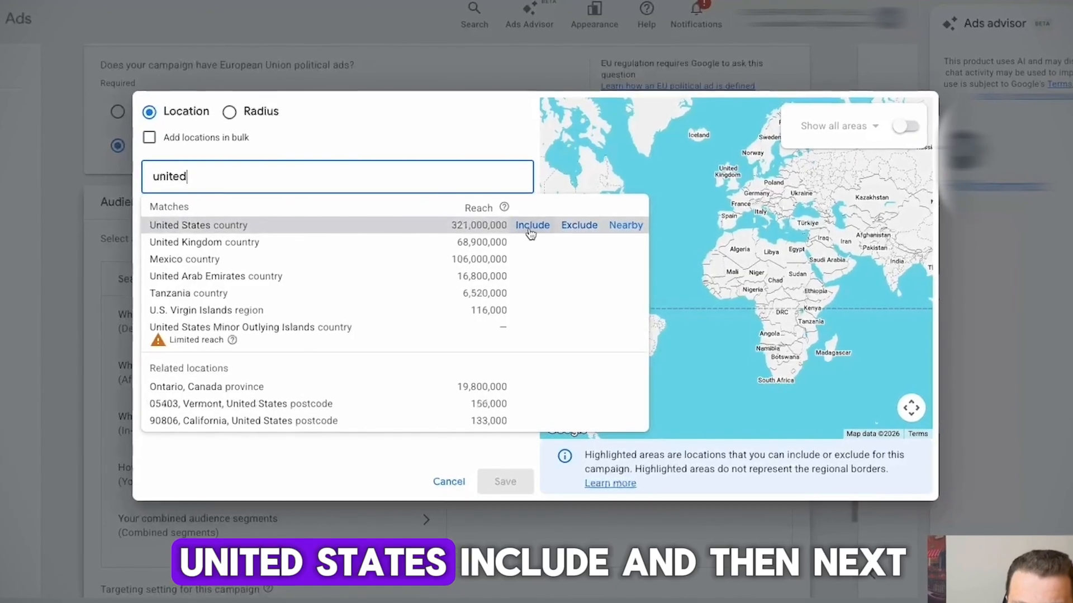
{"action": "left_click", "coordinate": [533, 226]}
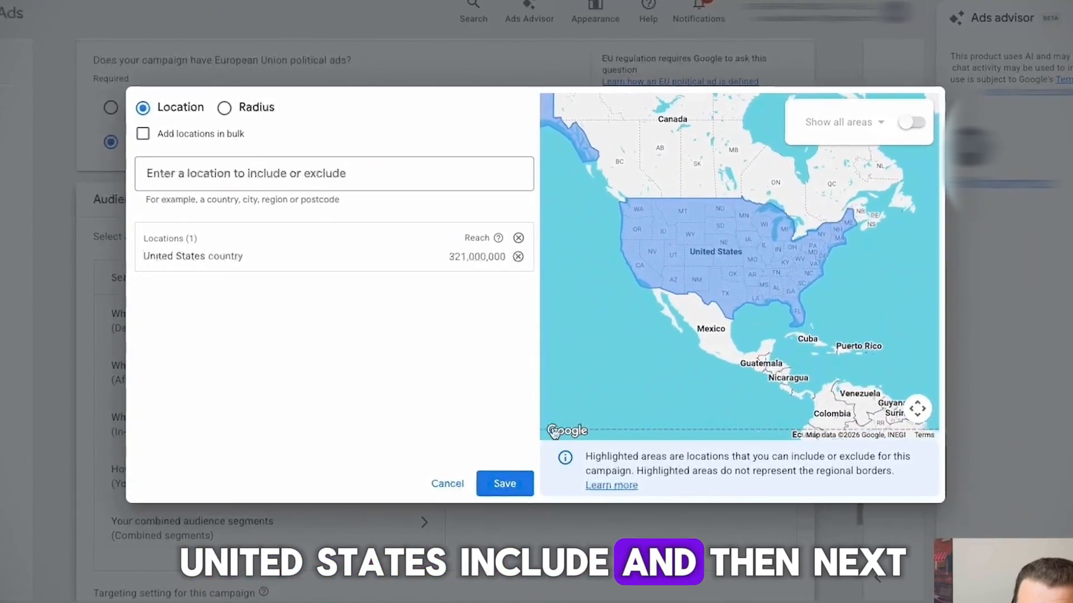
{"action": "left_click", "coordinate": [505, 484]}
{"action": "scroll", "coordinate": [496, 371], "scroll_direction": "down", "scroll_amount": 8}
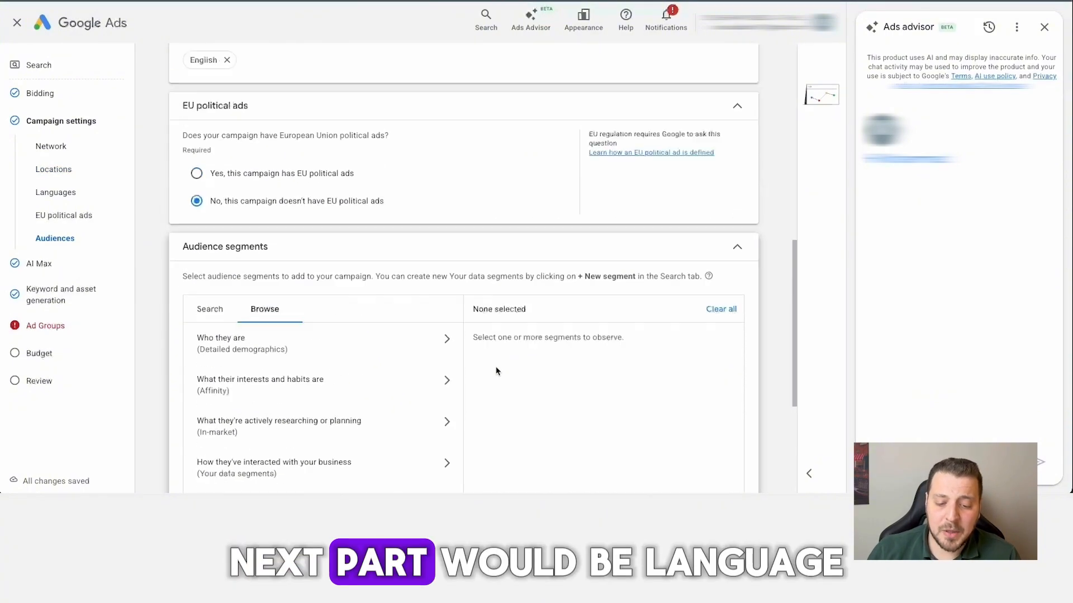
{"action": "scroll", "coordinate": [495, 371], "scroll_direction": "up", "scroll_amount": 6}
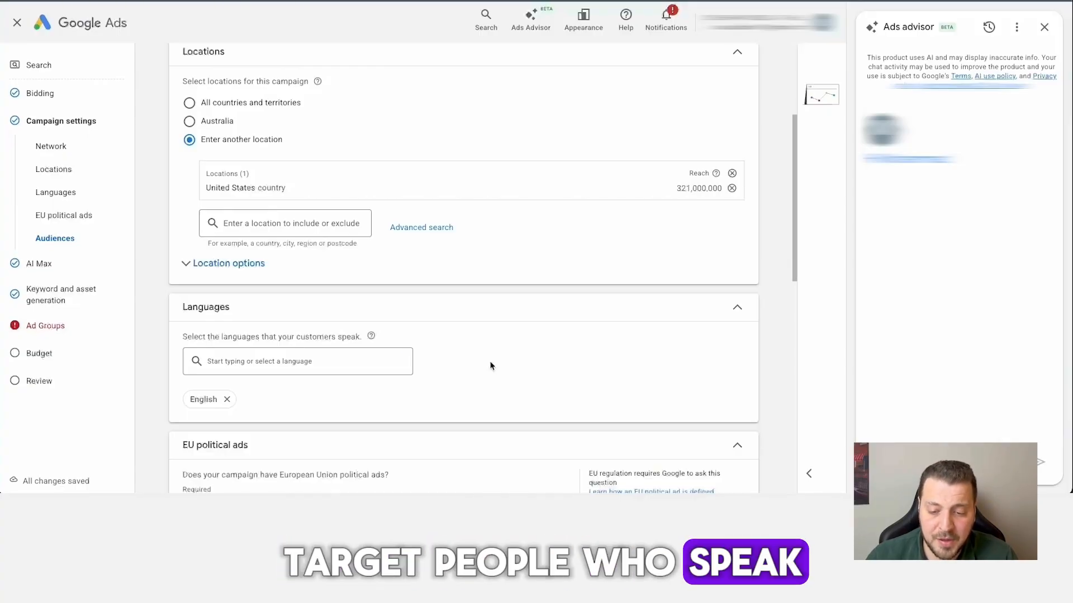
{"action": "scroll", "coordinate": [491, 366], "scroll_direction": "down", "scroll_amount": 2}
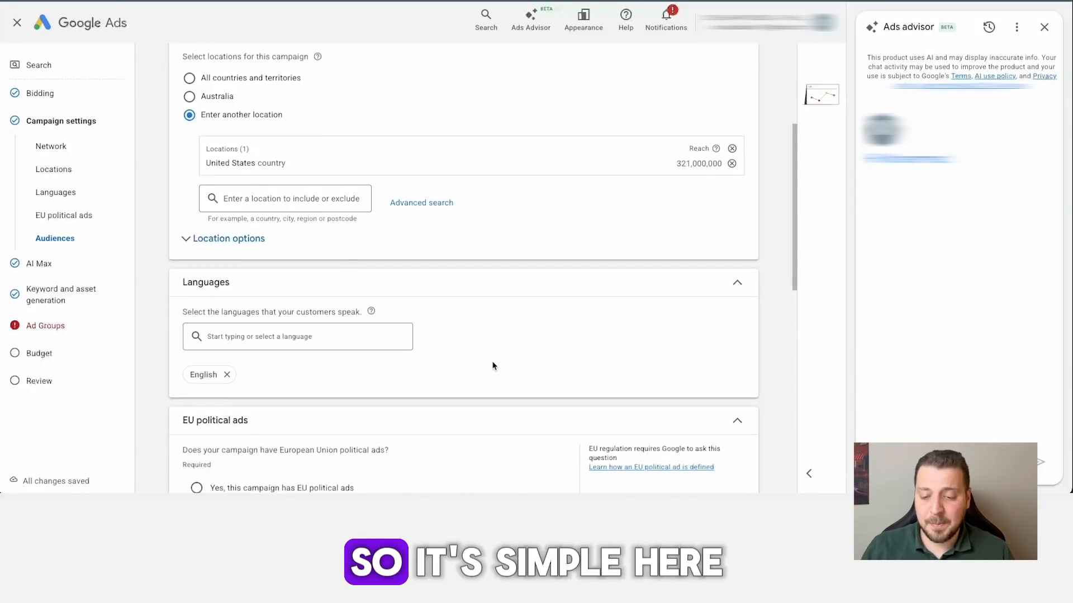
{"action": "scroll", "coordinate": [489, 368], "scroll_direction": "down", "scroll_amount": 2}
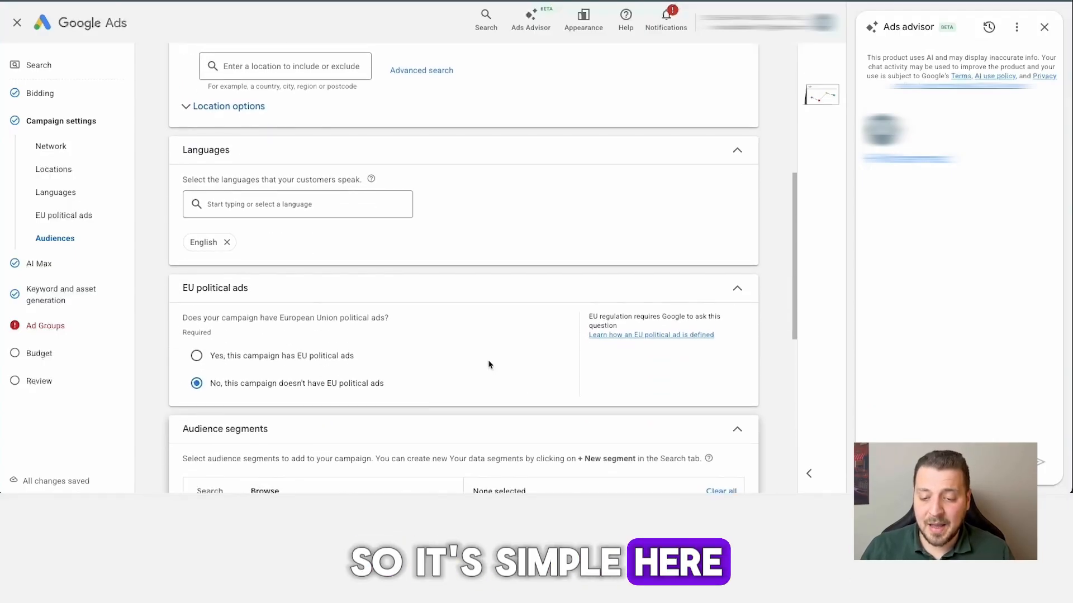
Keep the campaign declared as having no EU political ads, leave audience segments unselected with Observation, and continue to the AI Max settings.
{"action": "scroll", "coordinate": [484, 363], "scroll_direction": "down", "scroll_amount": 1}
{"action": "scroll", "coordinate": [393, 372], "scroll_direction": "down", "scroll_amount": 1}
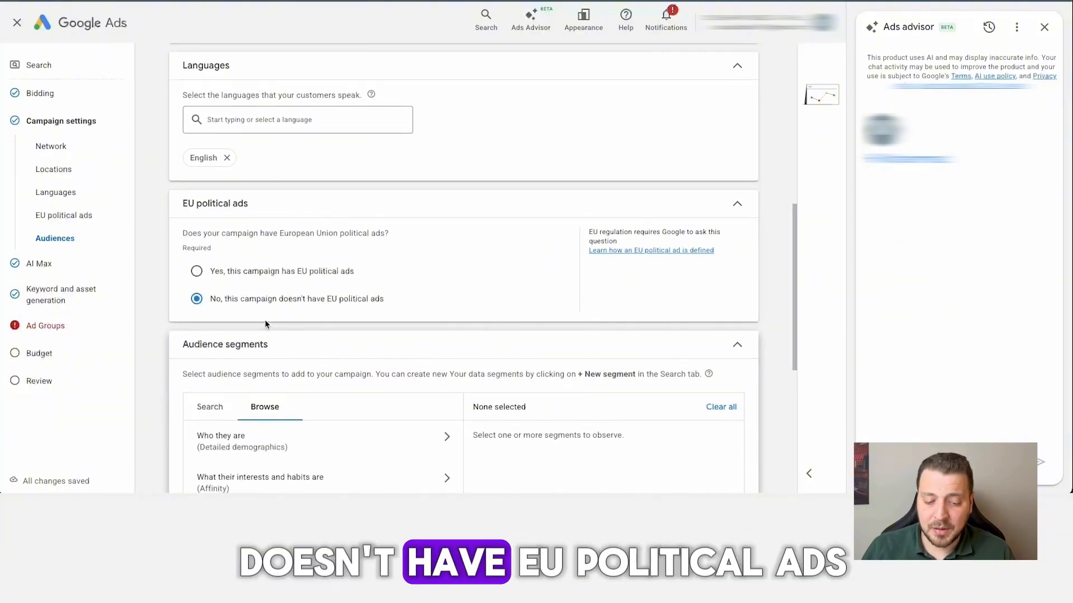
{"action": "scroll", "coordinate": [268, 329], "scroll_direction": "down", "scroll_amount": 2}
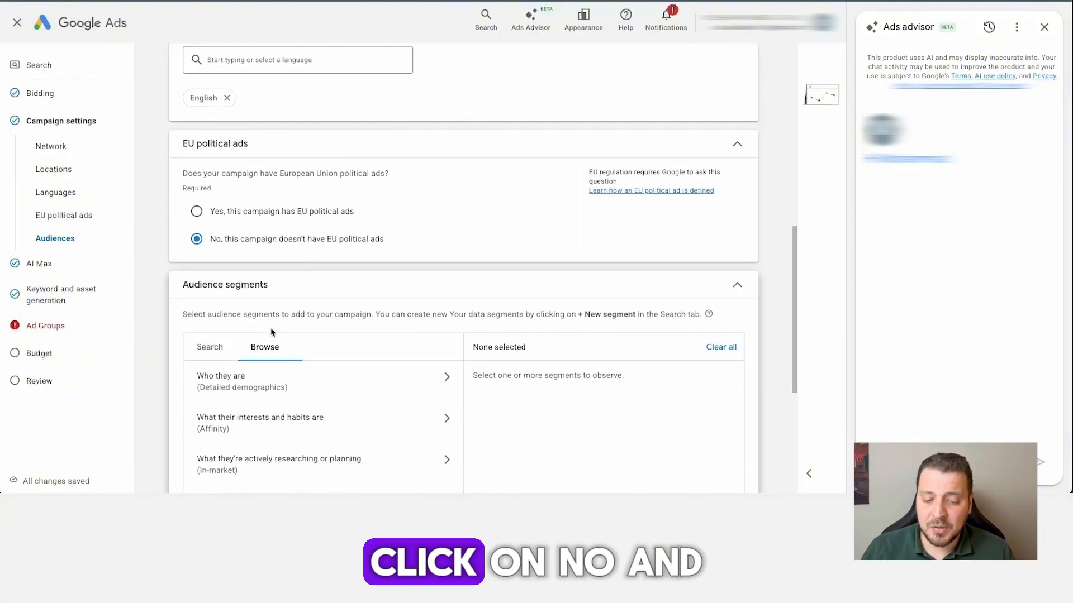
{"action": "scroll", "coordinate": [272, 333], "scroll_direction": "down", "scroll_amount": 1}
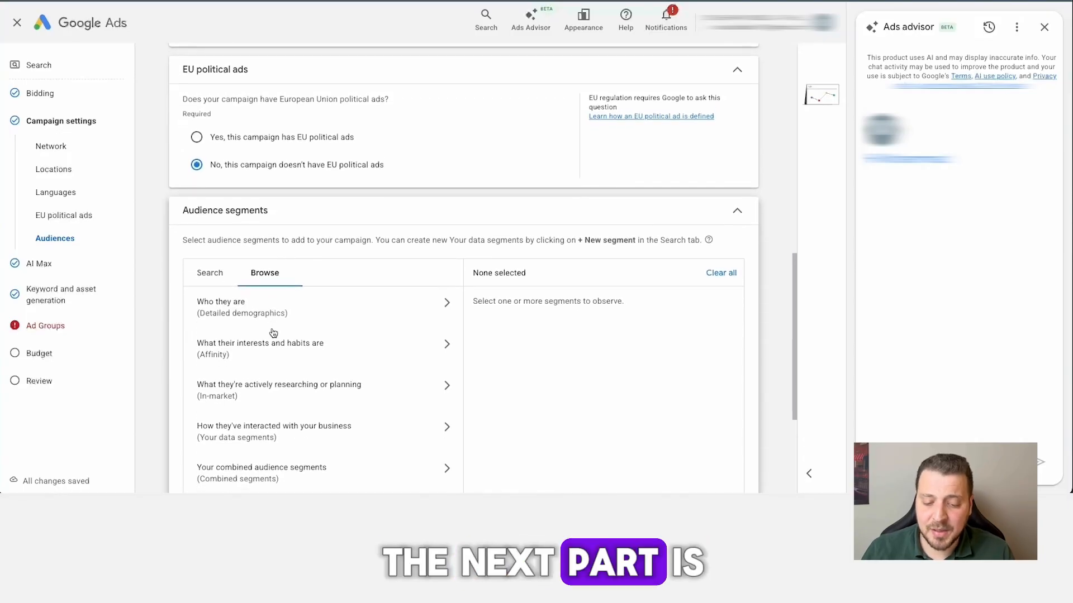
{"action": "scroll", "coordinate": [275, 333], "scroll_direction": "down", "scroll_amount": 1}
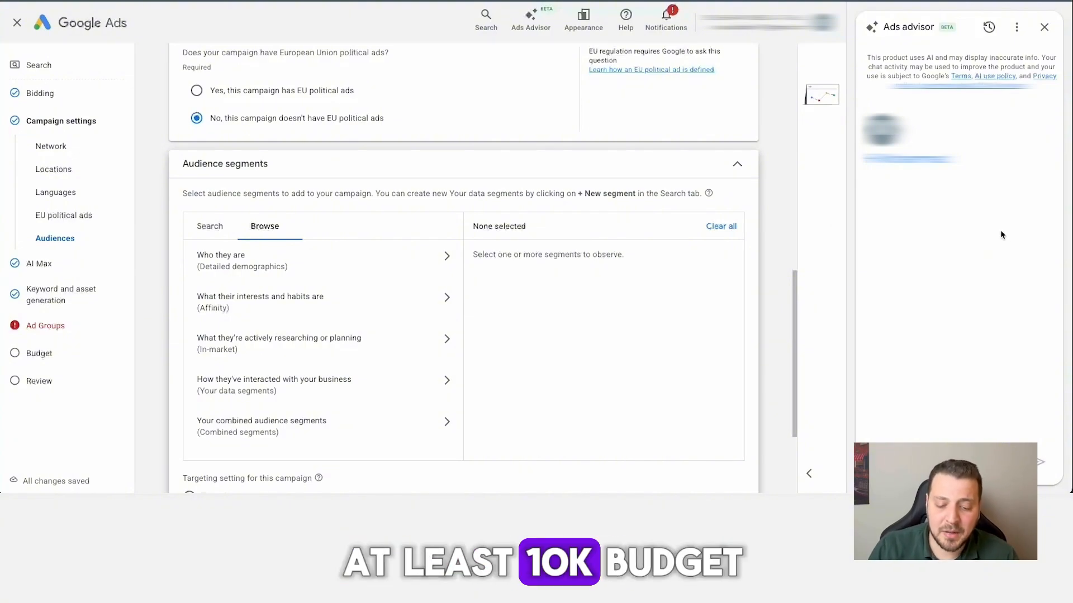
{"action": "scroll", "coordinate": [403, 398], "scroll_direction": "down", "scroll_amount": 1}
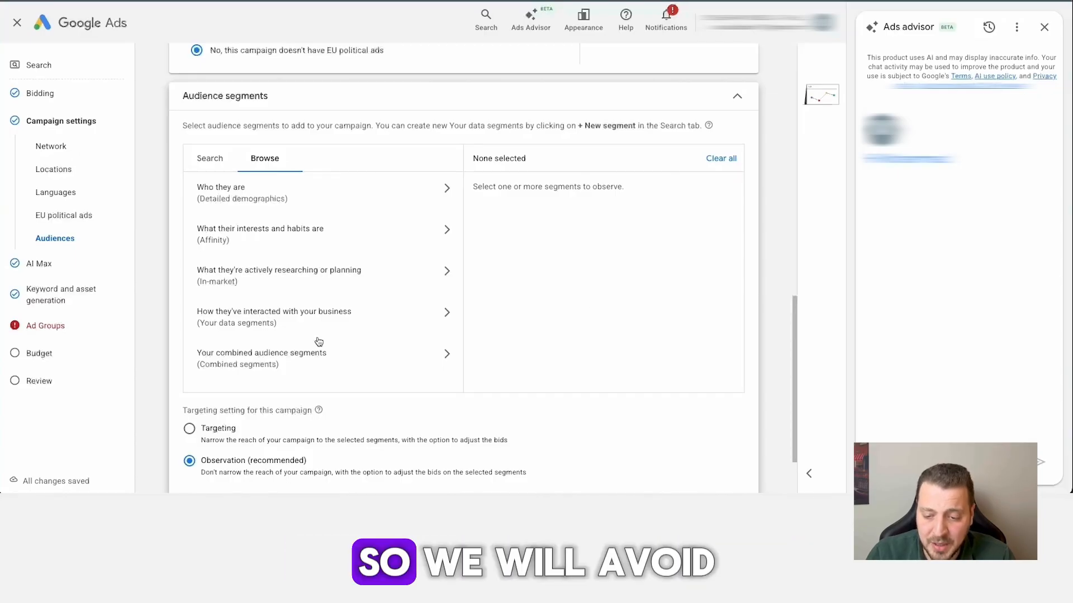
{"action": "scroll", "coordinate": [587, 301], "scroll_direction": "down", "scroll_amount": 2}
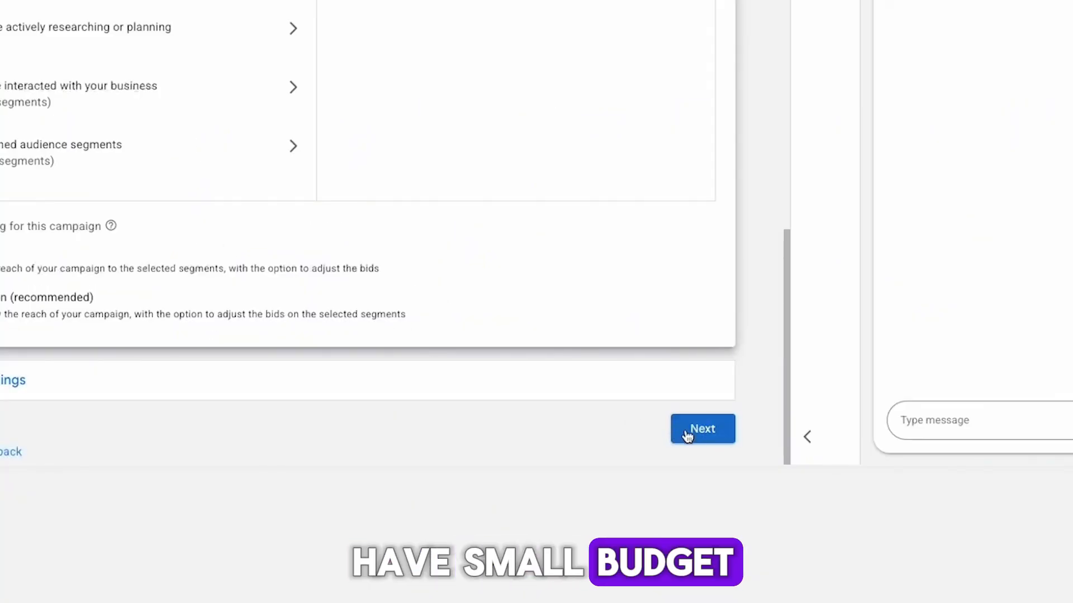
{"action": "left_click", "coordinate": [689, 434]}
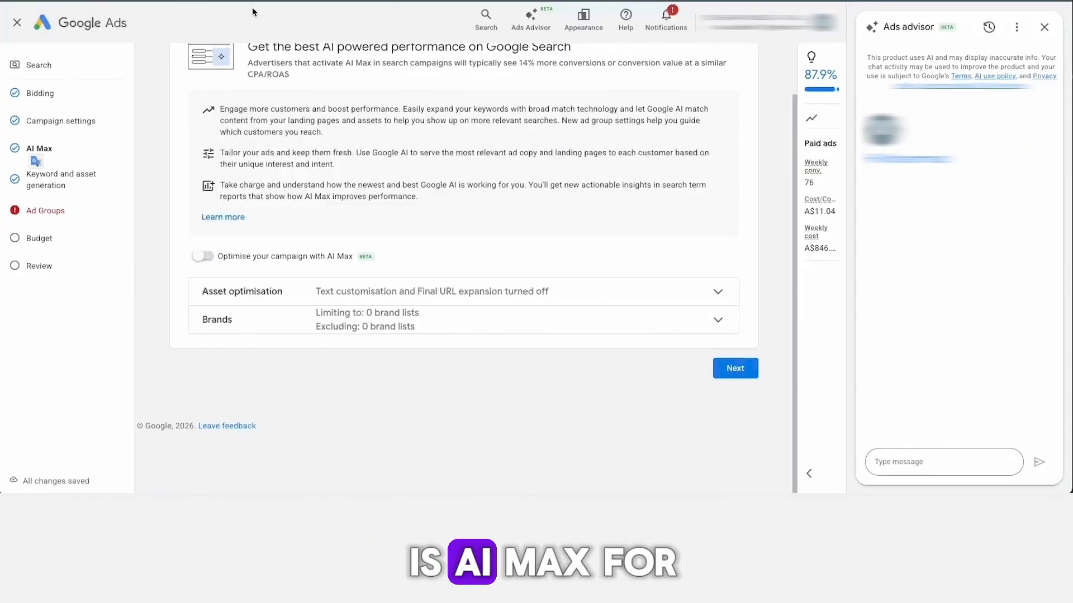
Review the AI Max for search campaigns options, leave the optimisation off, and continue to keyword and asset generation.
{"action": "scroll", "coordinate": [422, 170], "scroll_direction": "up", "scroll_amount": 1}
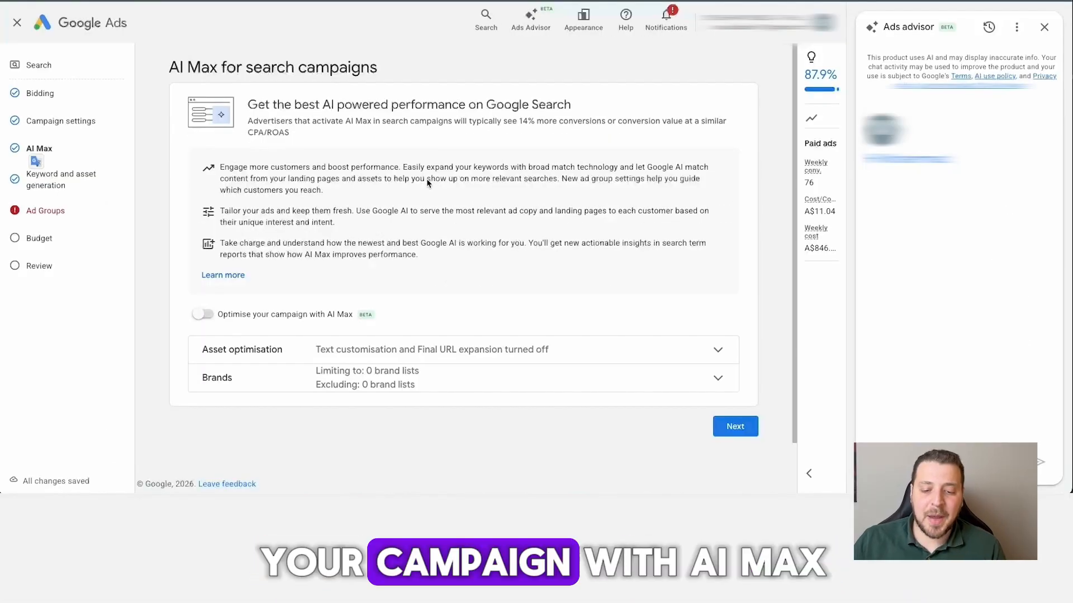
{"action": "scroll", "coordinate": [426, 182], "scroll_direction": "down", "scroll_amount": 1}
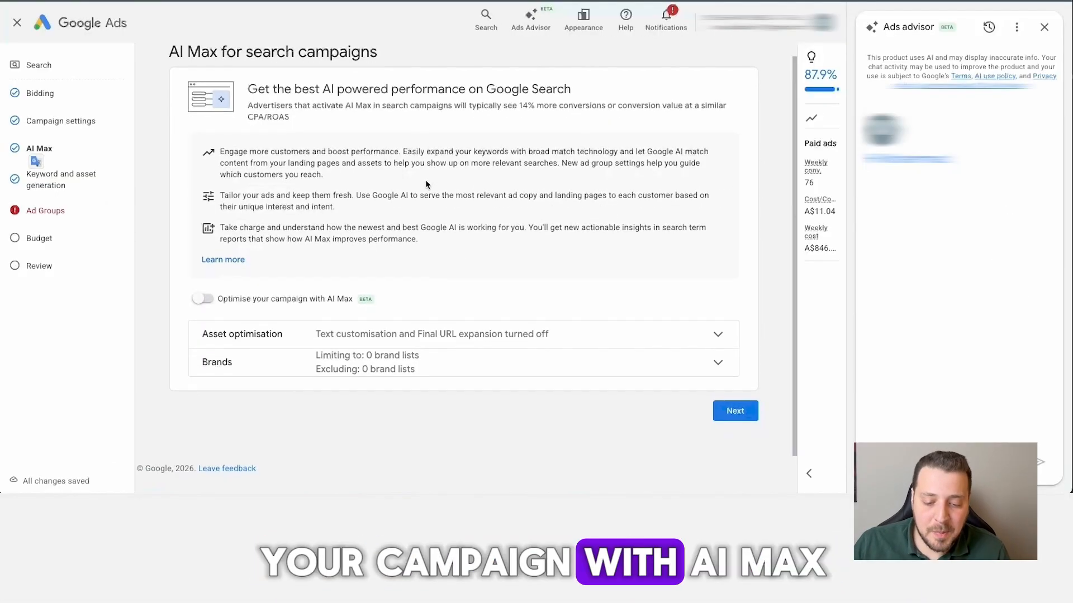
{"action": "scroll", "coordinate": [406, 181], "scroll_direction": "down", "scroll_amount": 1}
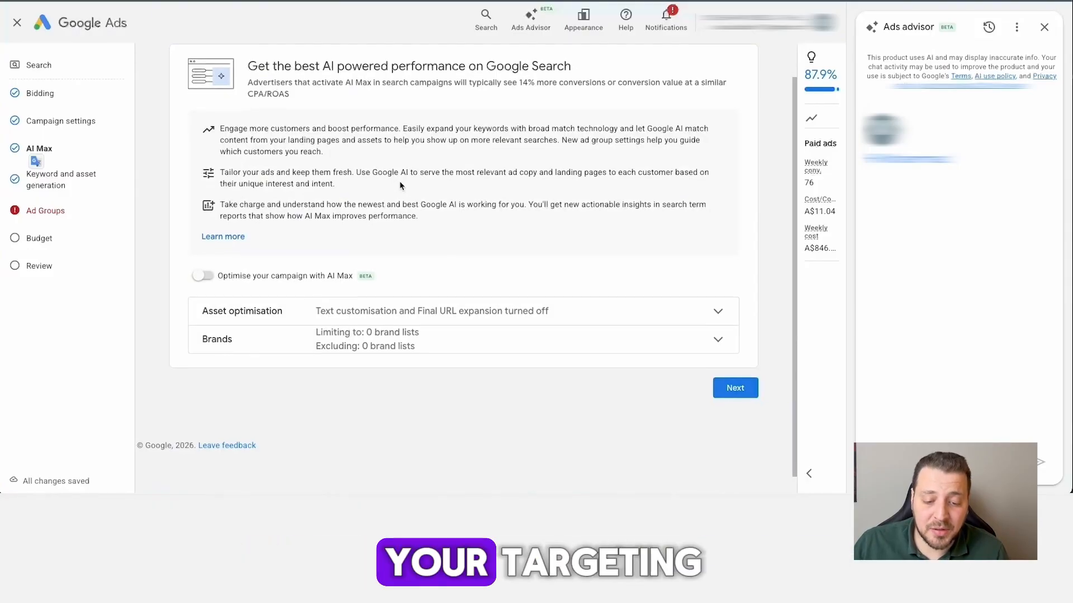
{"action": "scroll", "coordinate": [400, 182], "scroll_direction": "down", "scroll_amount": 1}
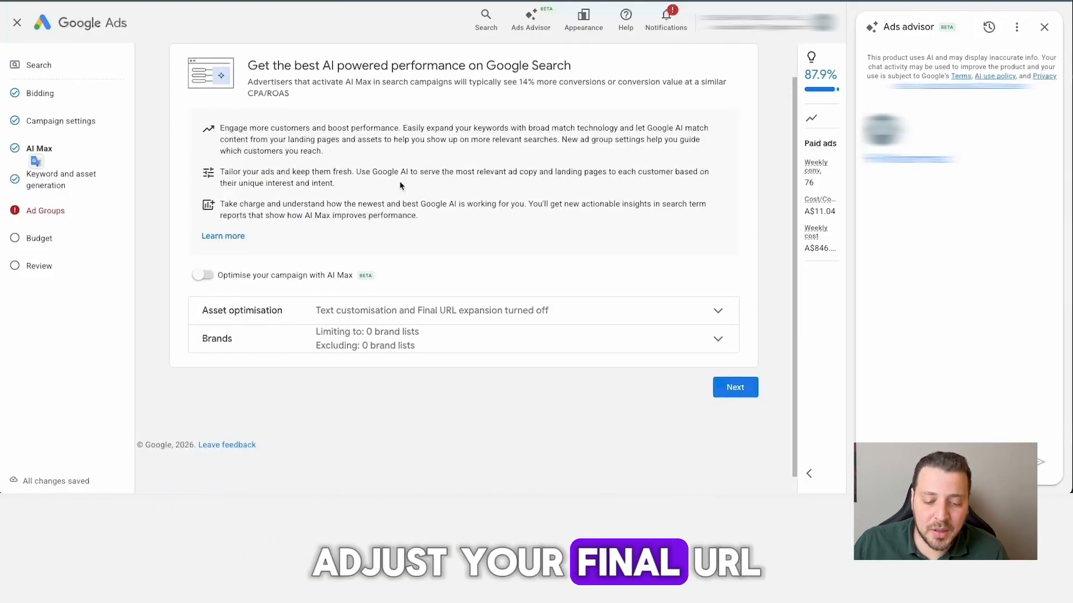
{"action": "scroll", "coordinate": [400, 186], "scroll_direction": "down", "scroll_amount": 1}
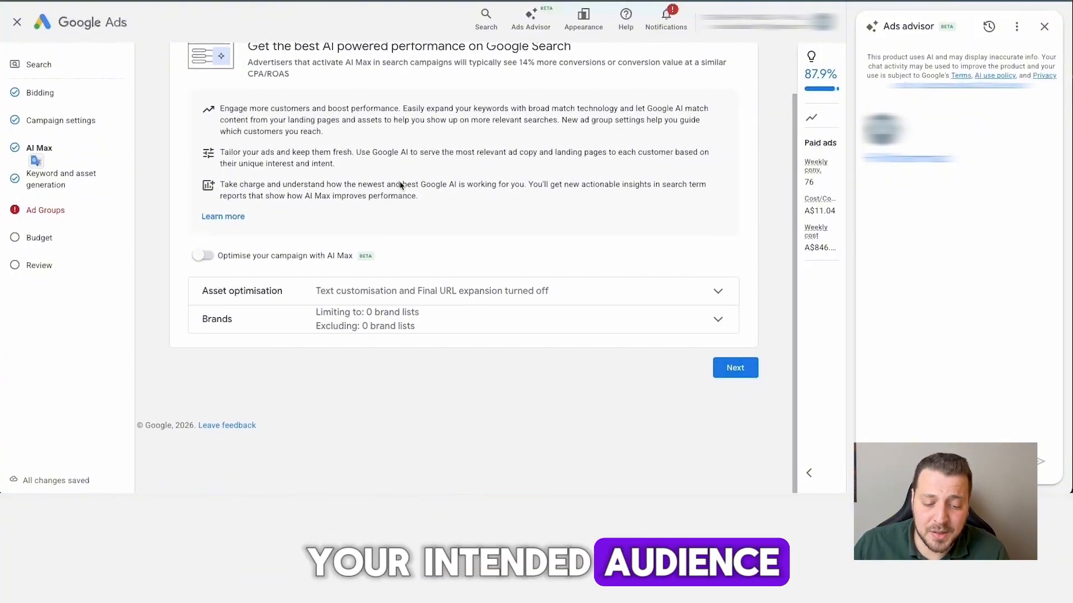
{"action": "left_click", "coordinate": [748, 364]}
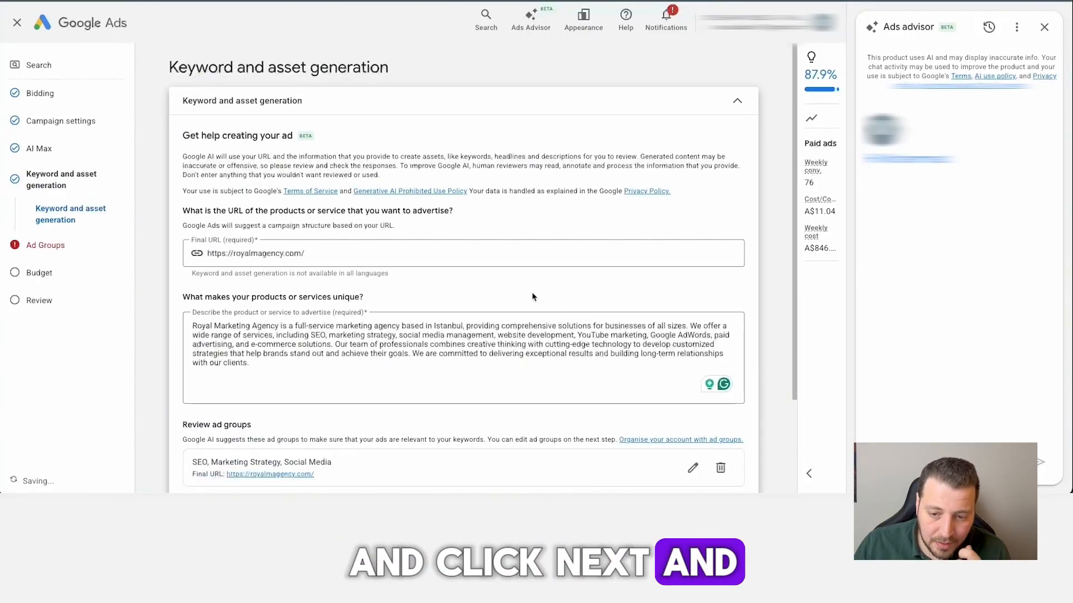
Review the final URL, business description and suggested ad group, and skip the AI keyword and asset generation.
{"action": "scroll", "coordinate": [491, 274], "scroll_direction": "down", "scroll_amount": 2}
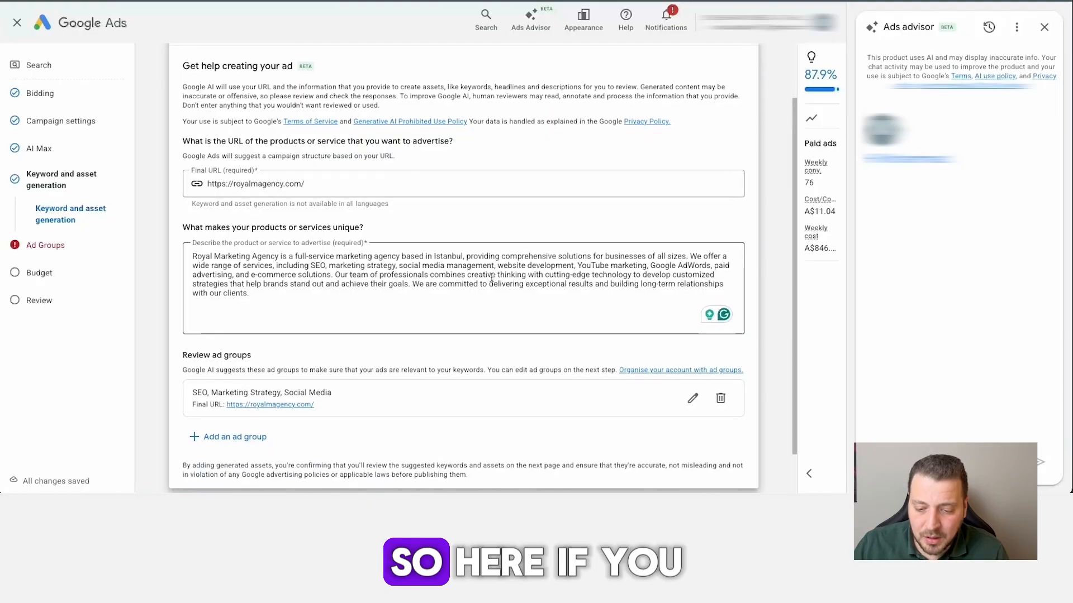
{"action": "scroll", "coordinate": [495, 276], "scroll_direction": "down", "scroll_amount": 1}
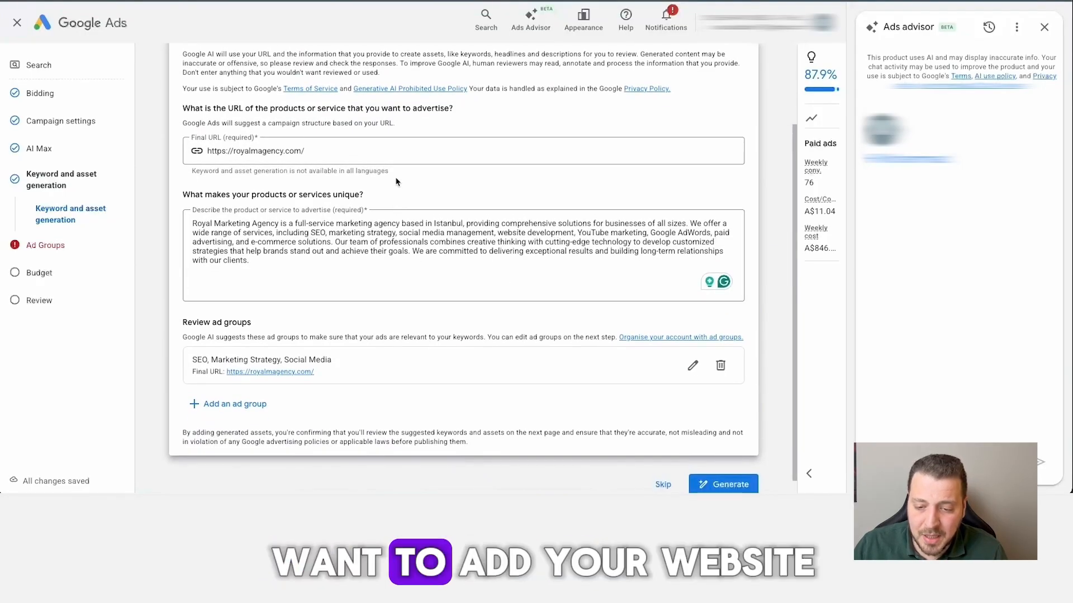
{"action": "triple_click", "coordinate": [394, 154]}
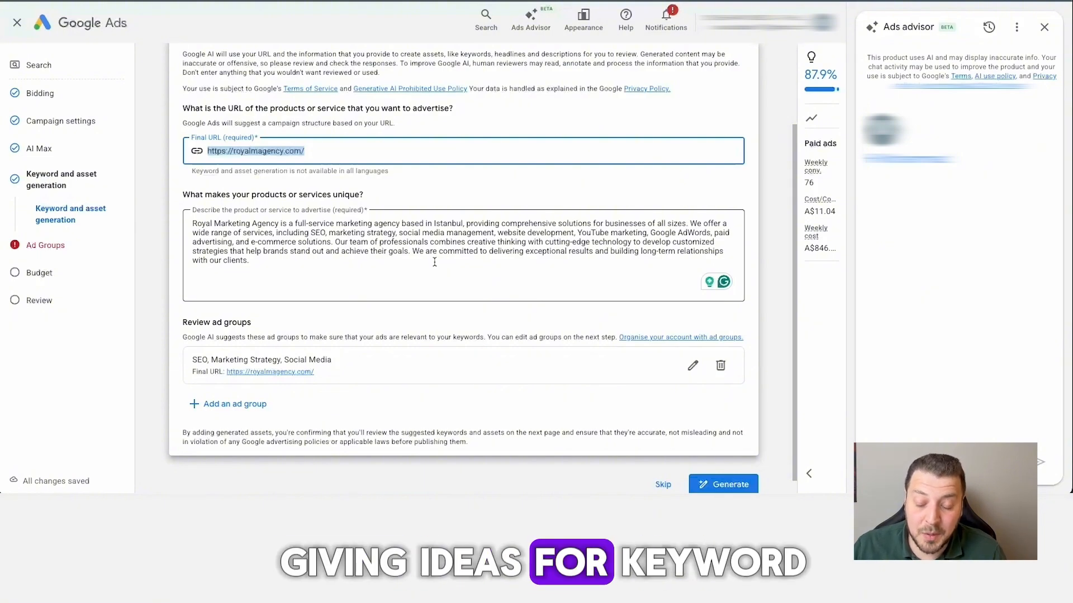
{"action": "scroll", "coordinate": [551, 333], "scroll_direction": "down", "scroll_amount": 1}
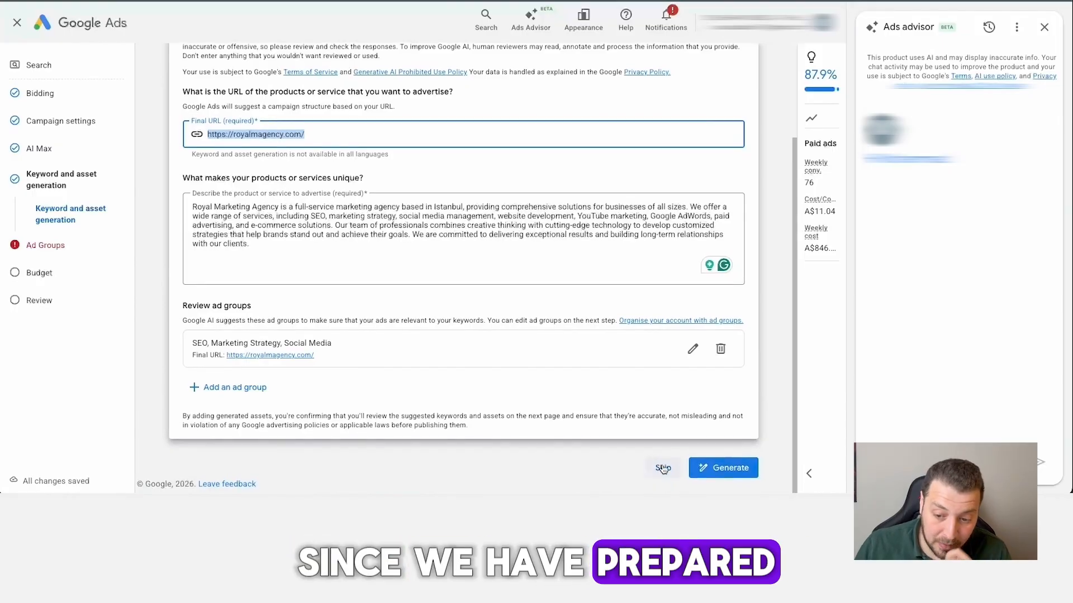
{"action": "scroll", "coordinate": [663, 469], "scroll_direction": "up", "scroll_amount": 1}
{"action": "left_click", "coordinate": [662, 479]}
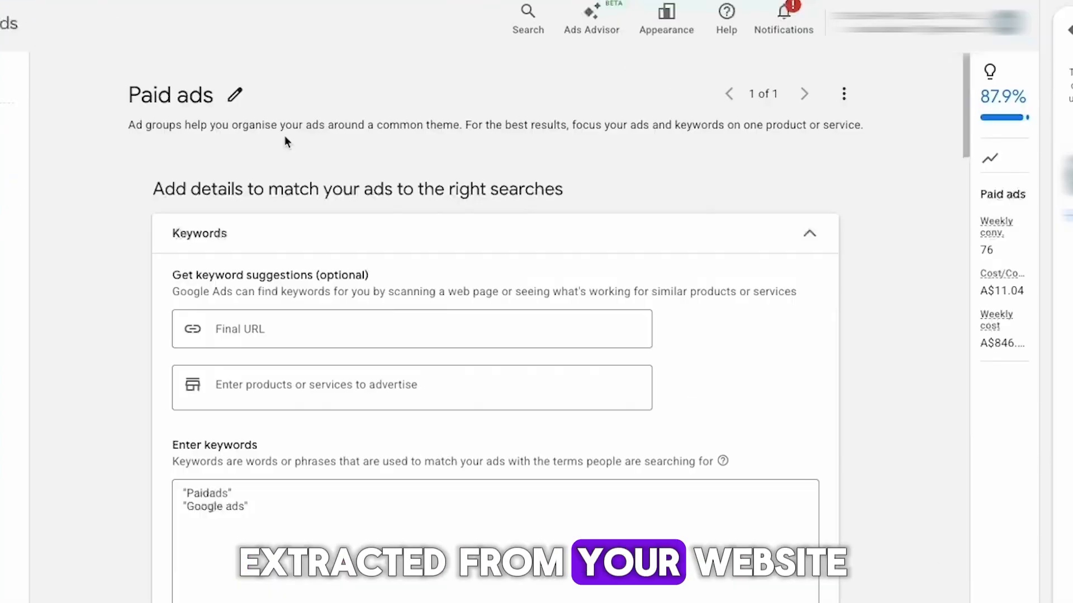
Open the ad group's name for editing and examine the ad group's keyword list.
{"action": "left_click", "coordinate": [235, 97]}
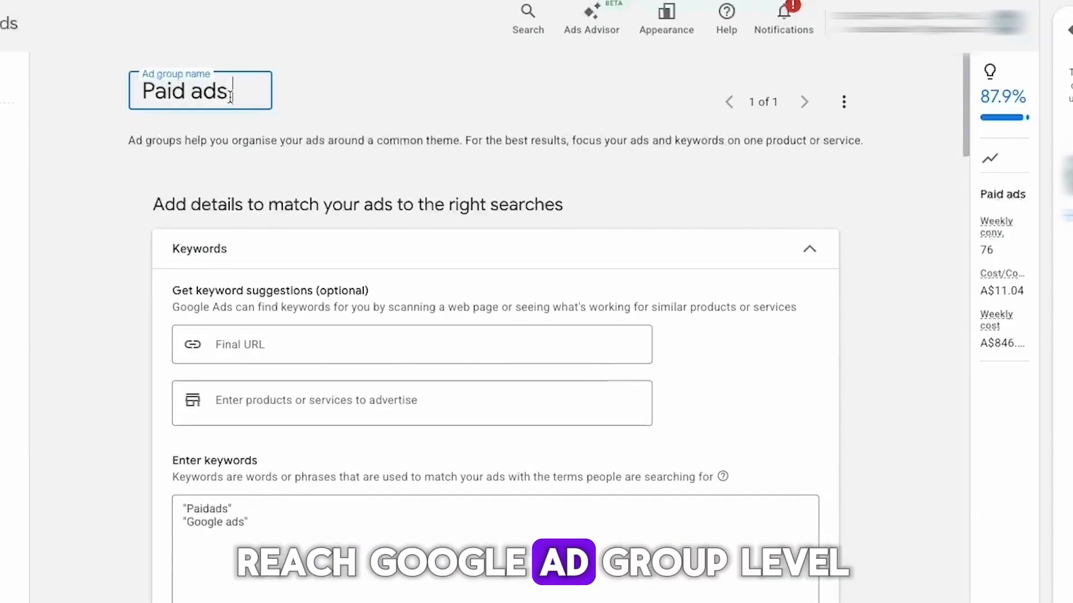
{"action": "triple_click", "coordinate": [231, 96]}
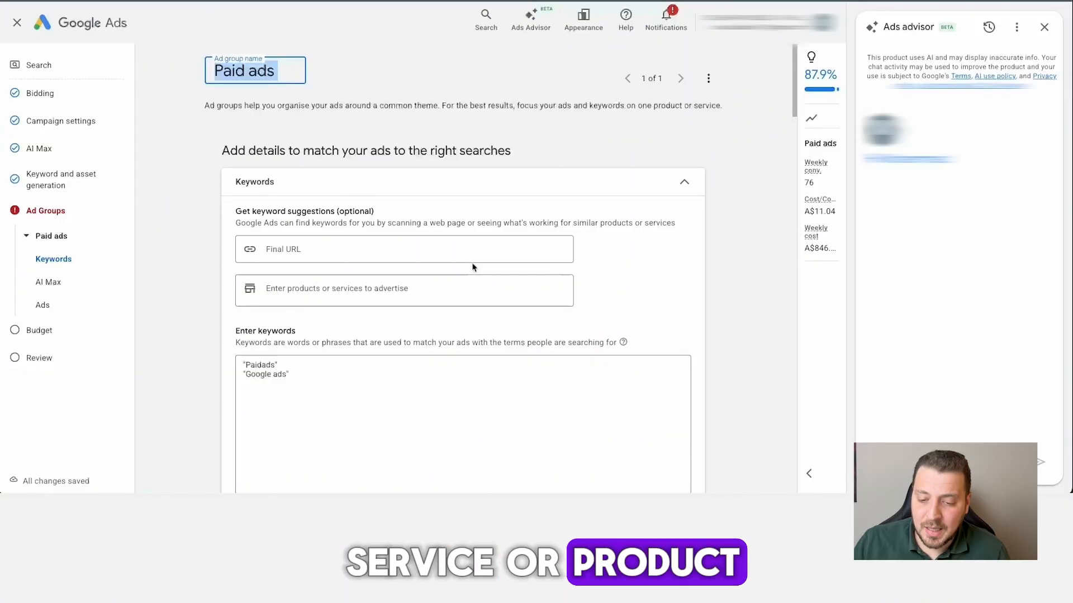
{"action": "scroll", "coordinate": [491, 376], "scroll_direction": "down", "scroll_amount": 2}
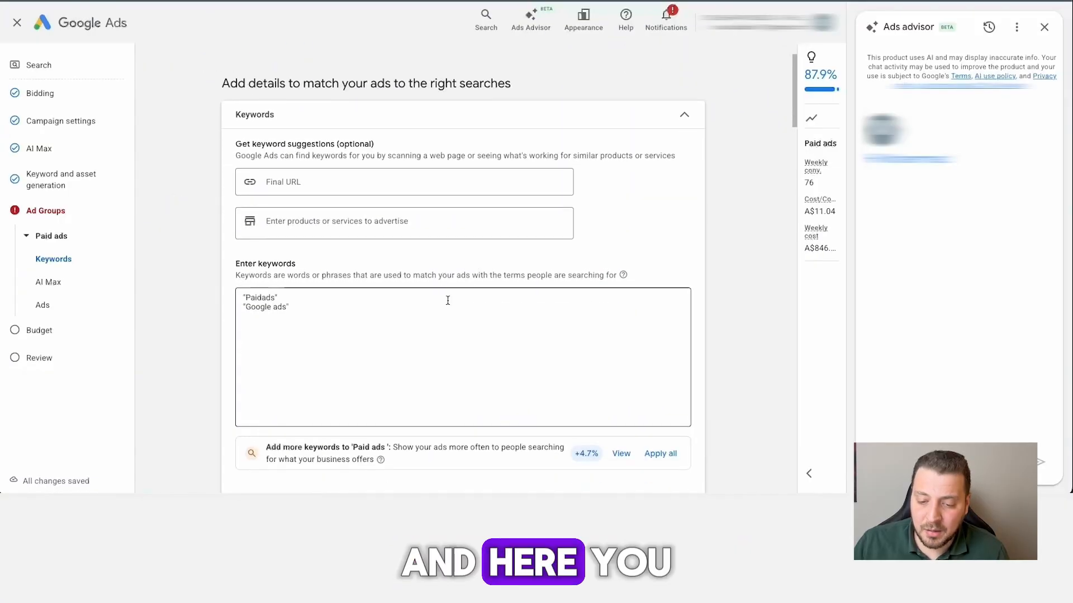
{"action": "left_click", "coordinate": [446, 301]}
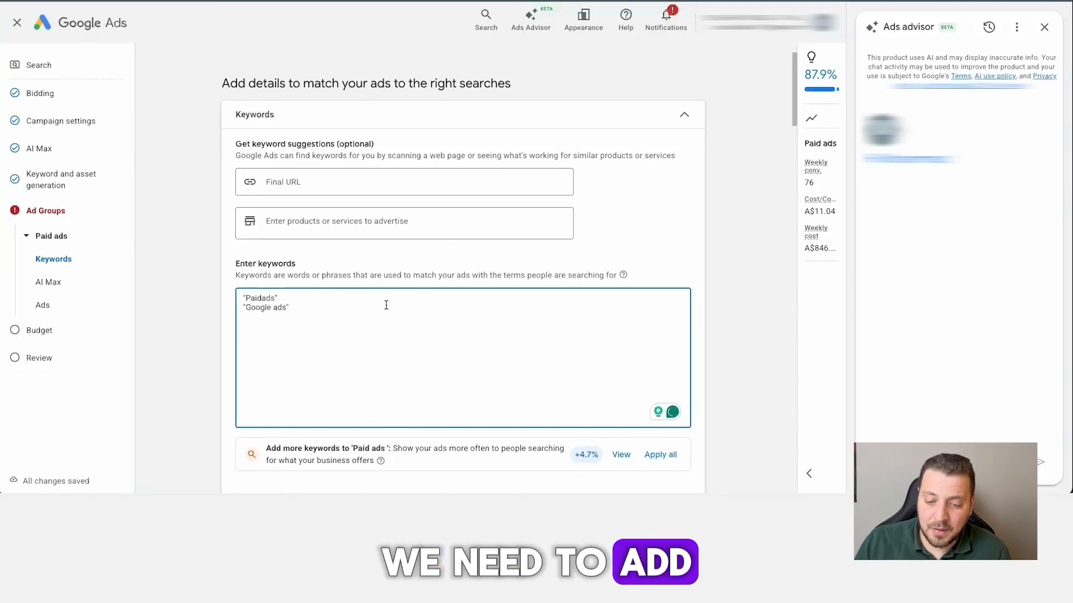
{"action": "scroll", "coordinate": [384, 306], "scroll_direction": "down", "scroll_amount": 1}
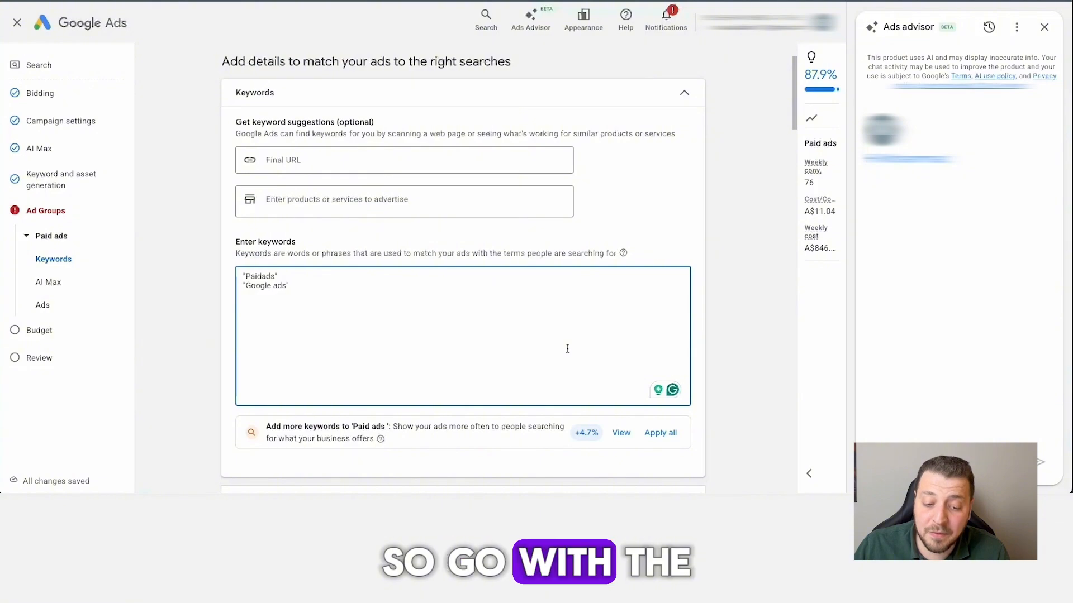
{"action": "scroll", "coordinate": [568, 348], "scroll_direction": "down", "scroll_amount": 1}
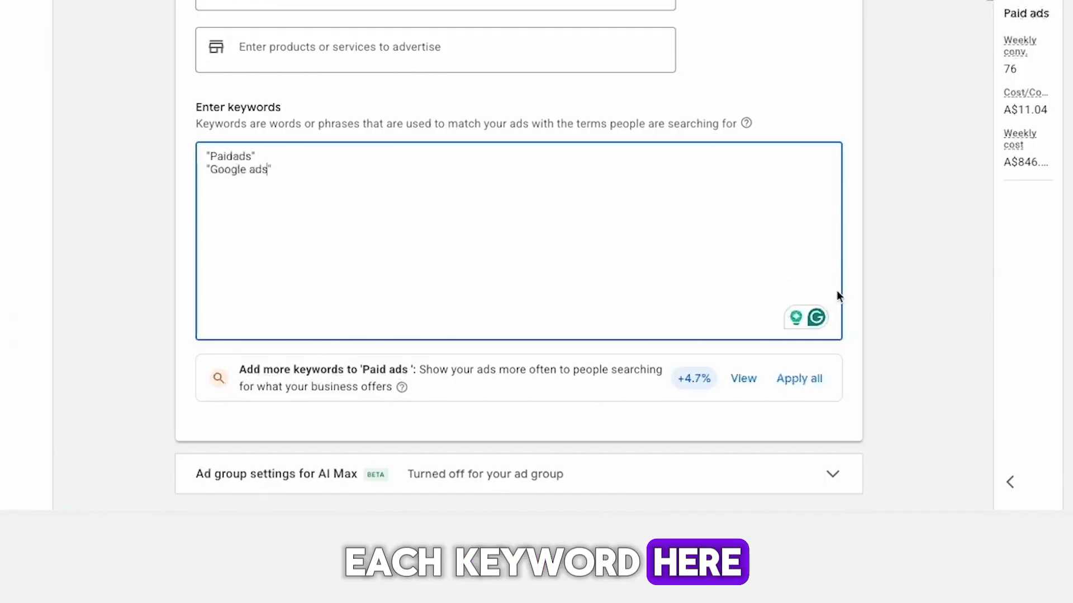
Examine the ad creation section, including the final URL, display path, headline requirements and ad preview.
{"action": "scroll", "coordinate": [836, 290], "scroll_direction": "down", "scroll_amount": 7}
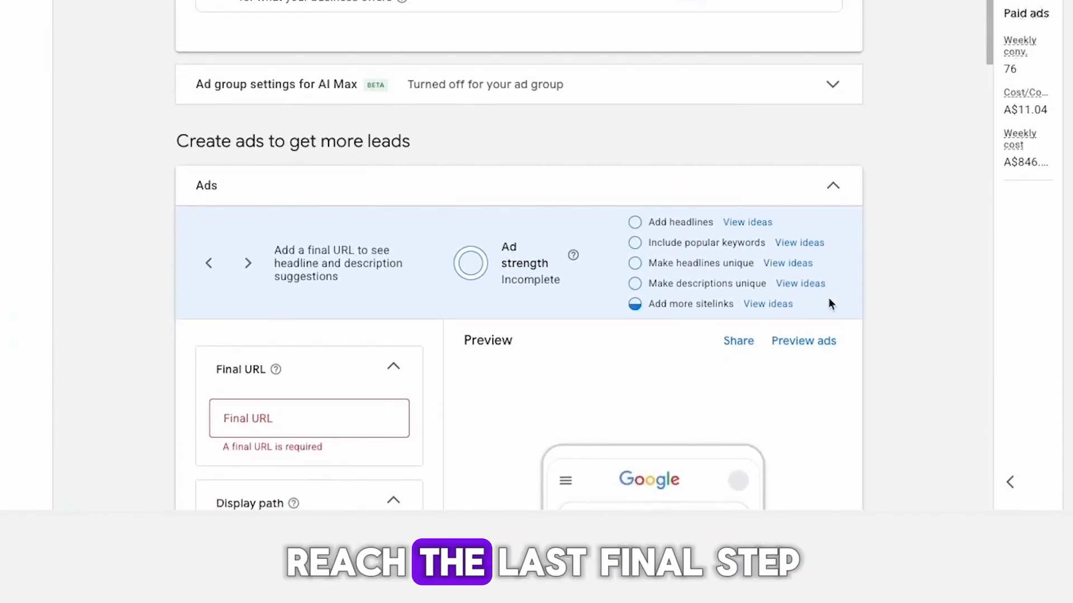
{"action": "scroll", "coordinate": [824, 299], "scroll_direction": "down", "scroll_amount": 2}
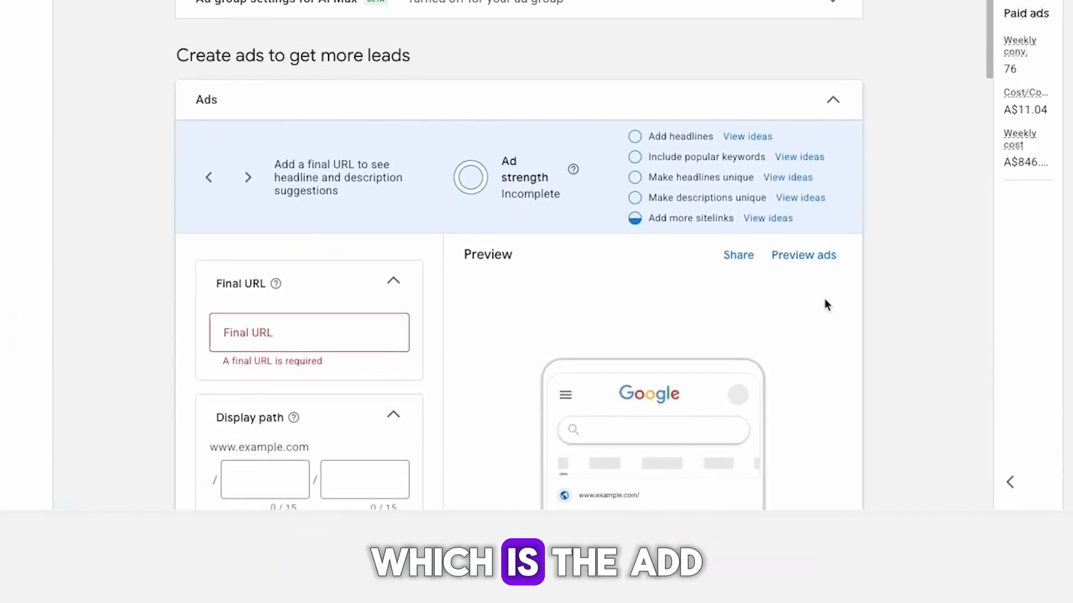
{"action": "scroll", "coordinate": [823, 300], "scroll_direction": "down", "scroll_amount": 1}
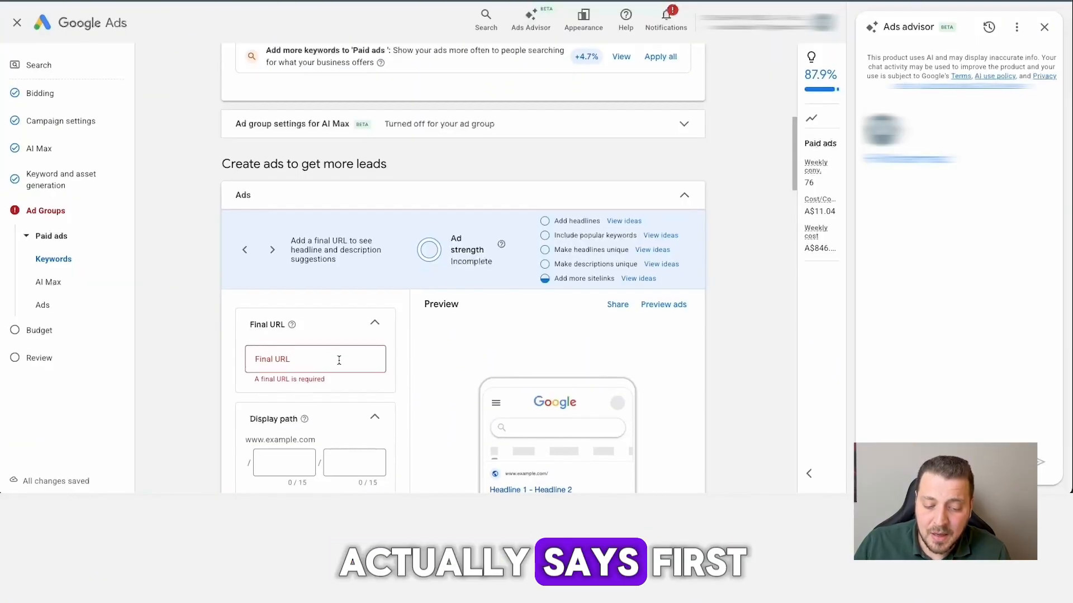
{"action": "scroll", "coordinate": [339, 360], "scroll_direction": "down", "scroll_amount": 1}
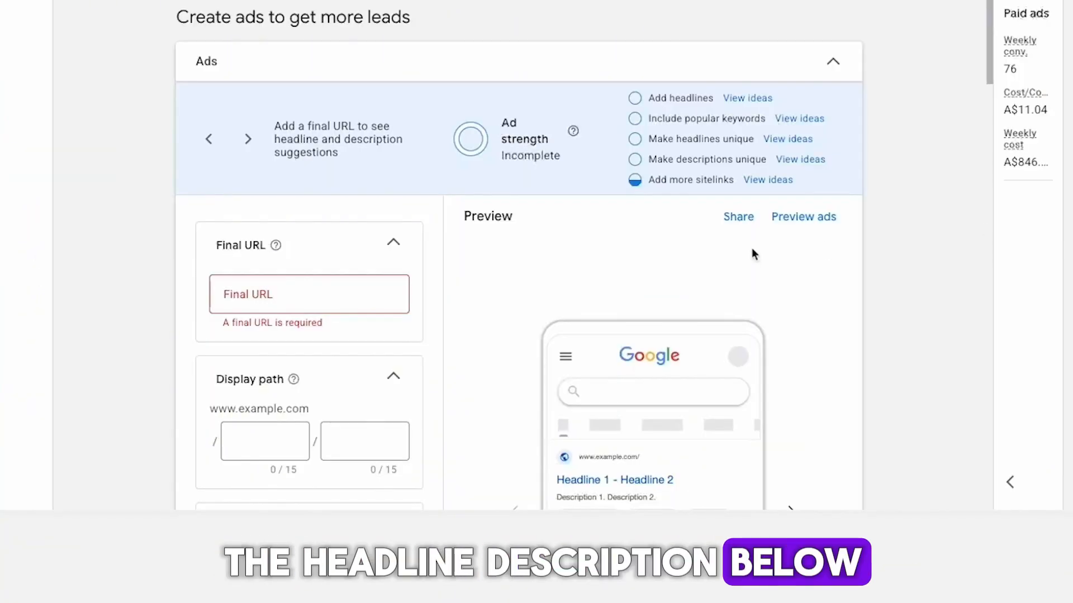
{"action": "scroll", "coordinate": [627, 311], "scroll_direction": "down", "scroll_amount": 2}
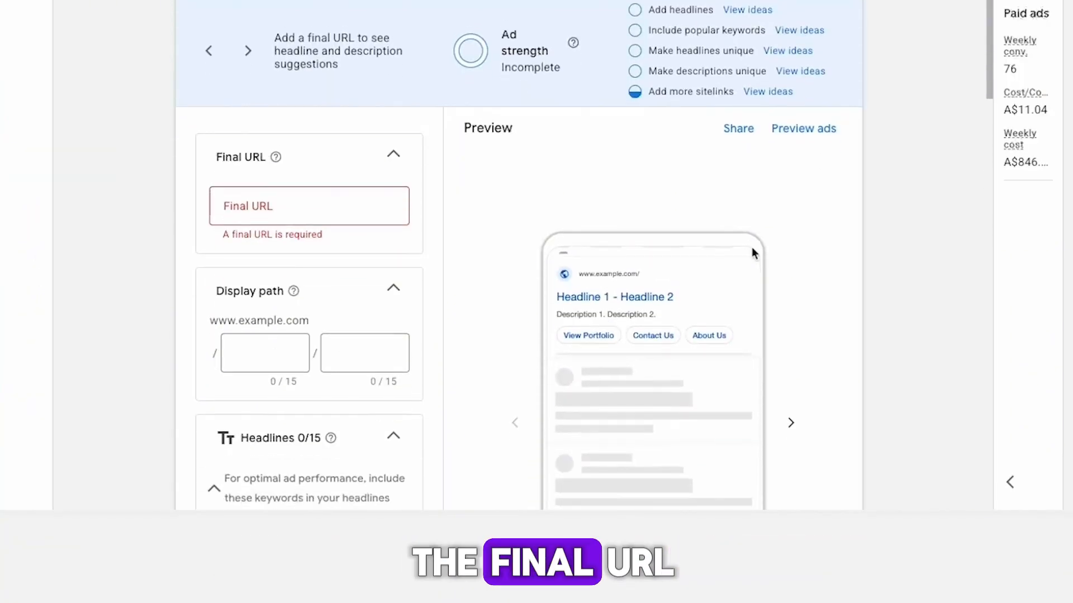
{"action": "scroll", "coordinate": [457, 251], "scroll_direction": "down", "scroll_amount": 5}
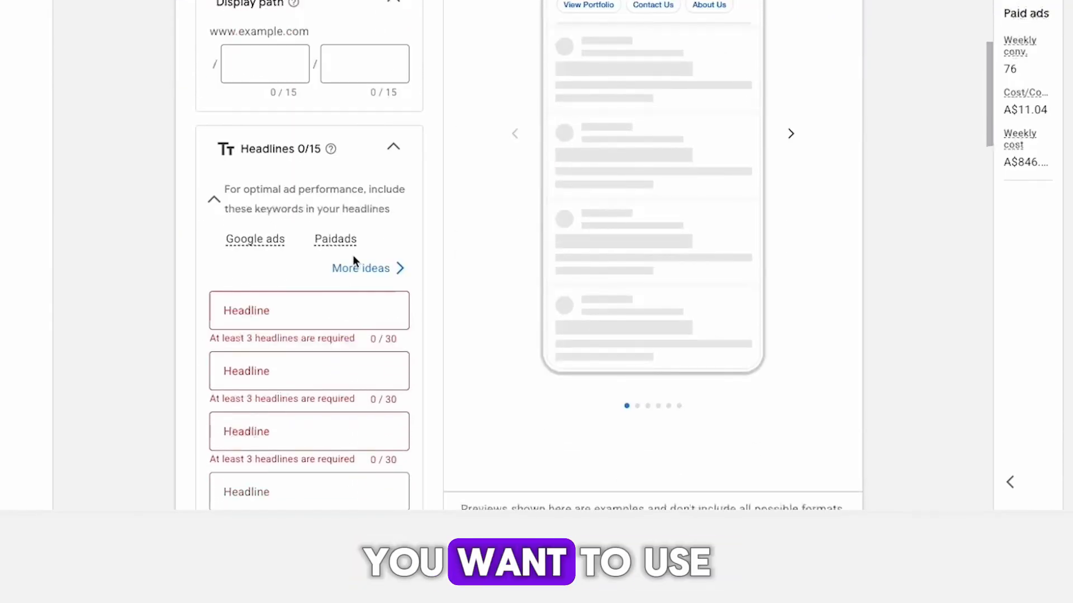
{"action": "scroll", "coordinate": [353, 255], "scroll_direction": "down", "scroll_amount": 1}
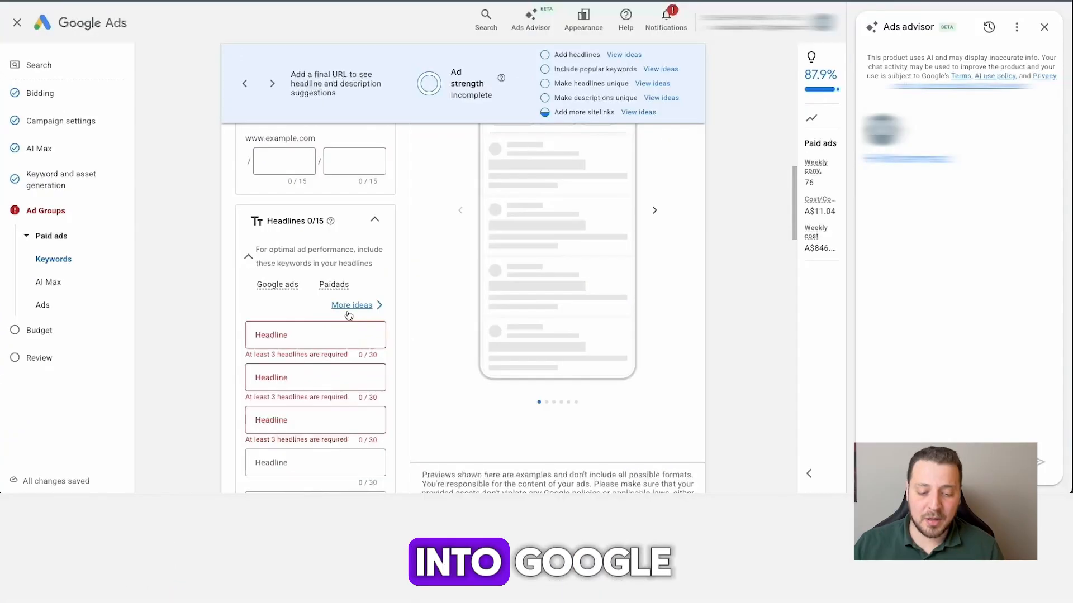
{"action": "scroll", "coordinate": [374, 357], "scroll_direction": "down", "scroll_amount": 1}
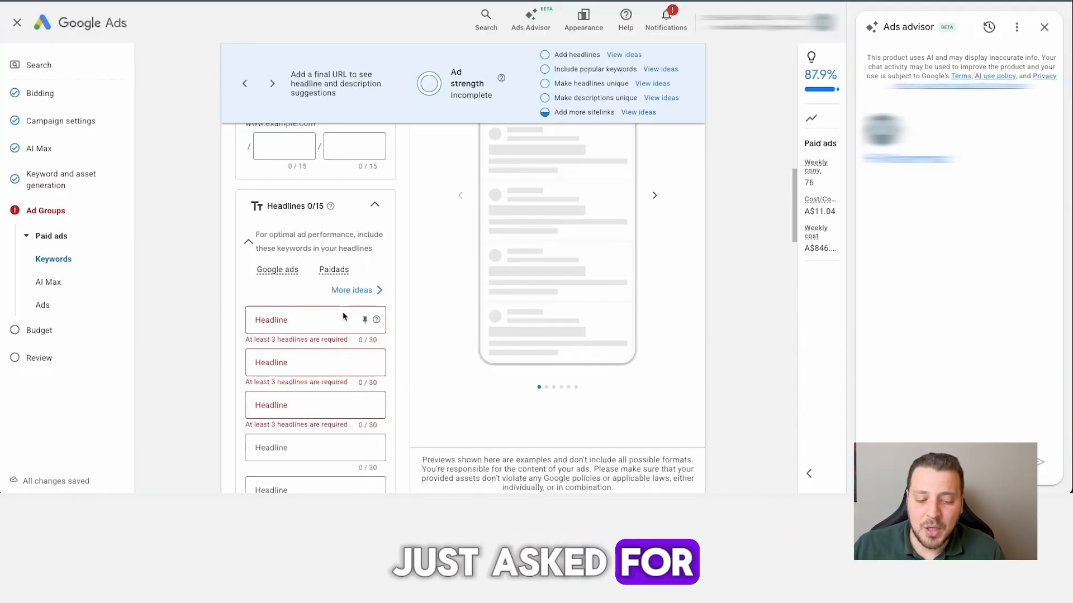
{"action": "scroll", "coordinate": [343, 317], "scroll_direction": "down", "scroll_amount": 1}
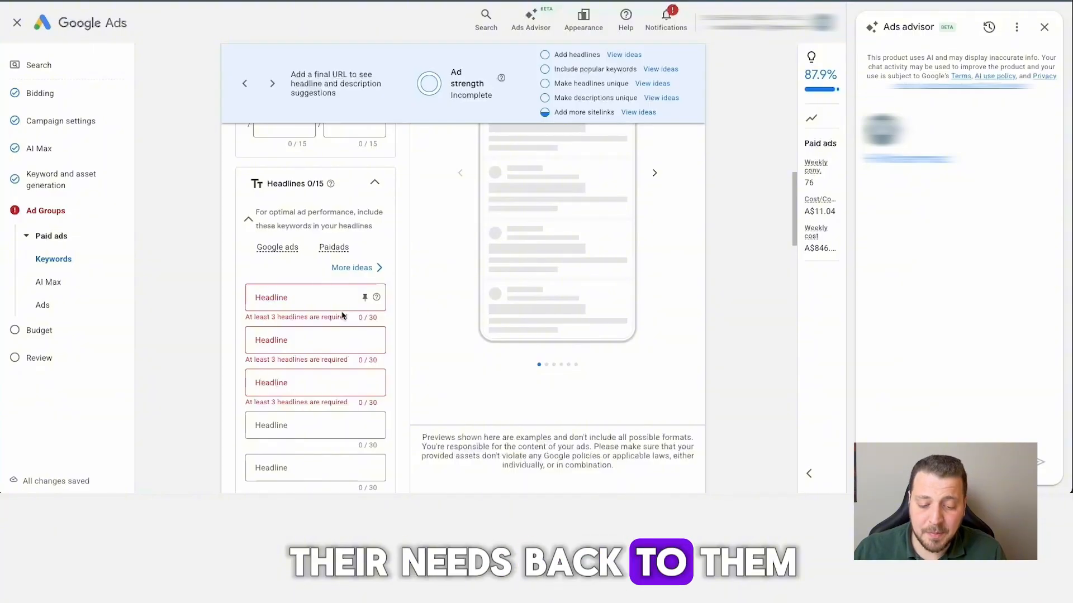
{"action": "scroll", "coordinate": [343, 316], "scroll_direction": "down", "scroll_amount": 1}
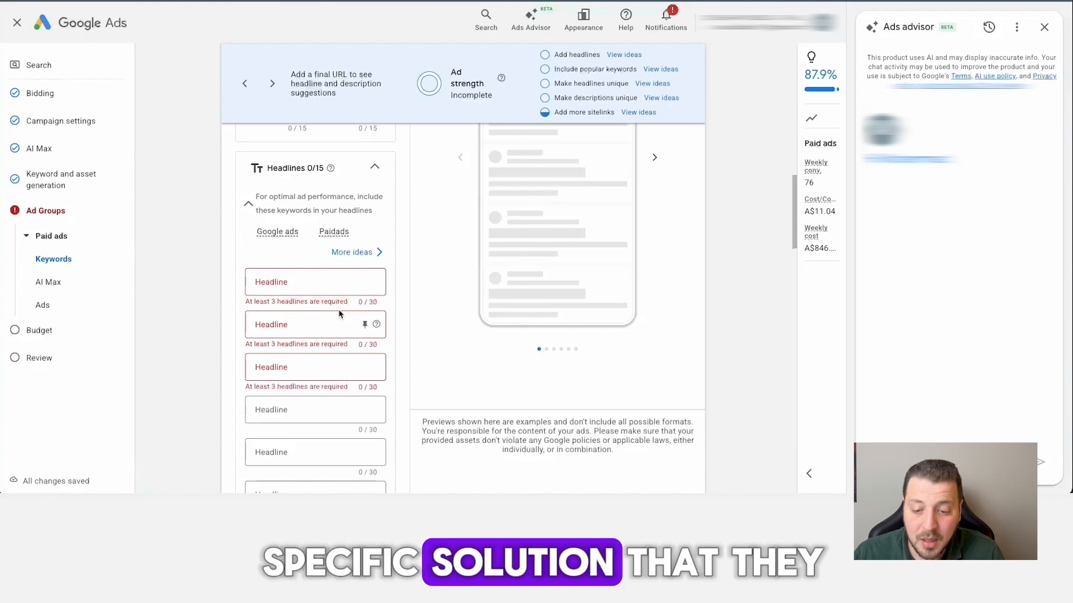
{"action": "scroll", "coordinate": [340, 314], "scroll_direction": "down", "scroll_amount": 1}
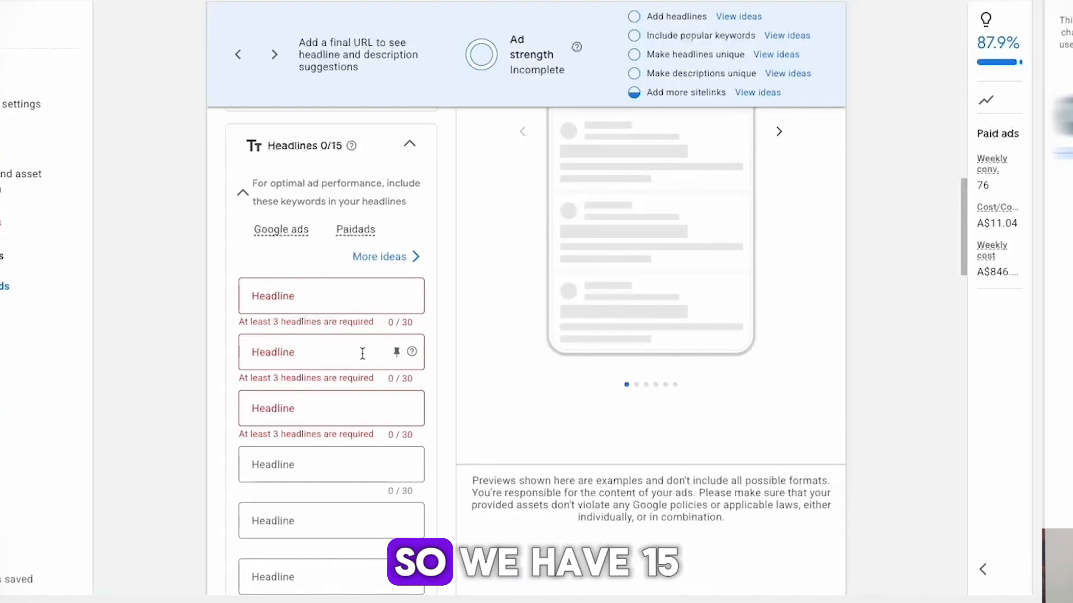
Examine the ad's headline and description fields.
{"action": "scroll", "coordinate": [362, 353], "scroll_direction": "down", "scroll_amount": 2}
{"action": "left_click", "coordinate": [357, 386]}
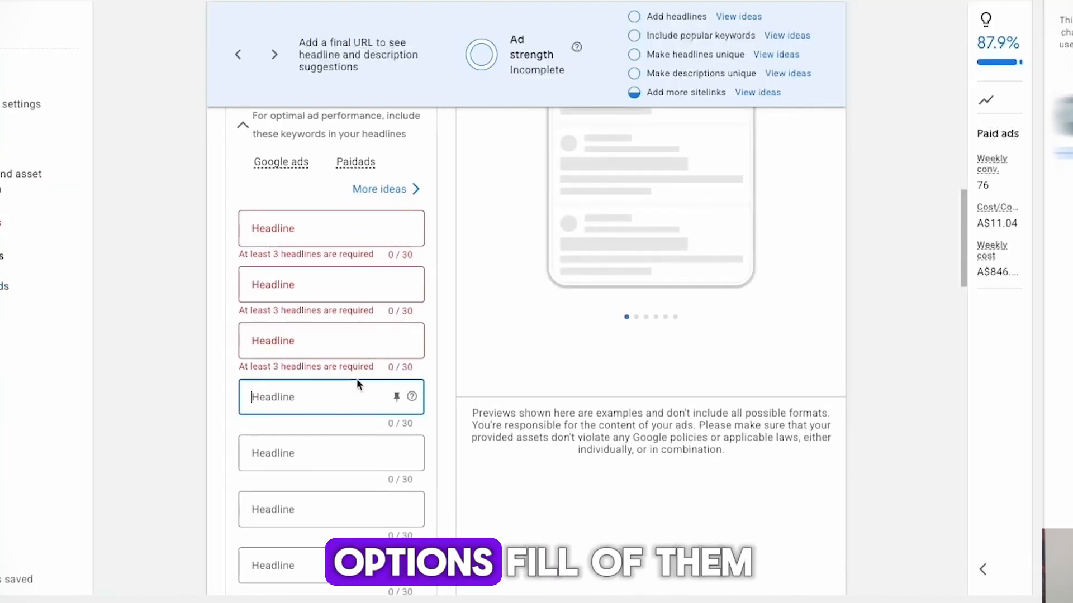
{"action": "scroll", "coordinate": [357, 384], "scroll_direction": "down", "scroll_amount": 10}
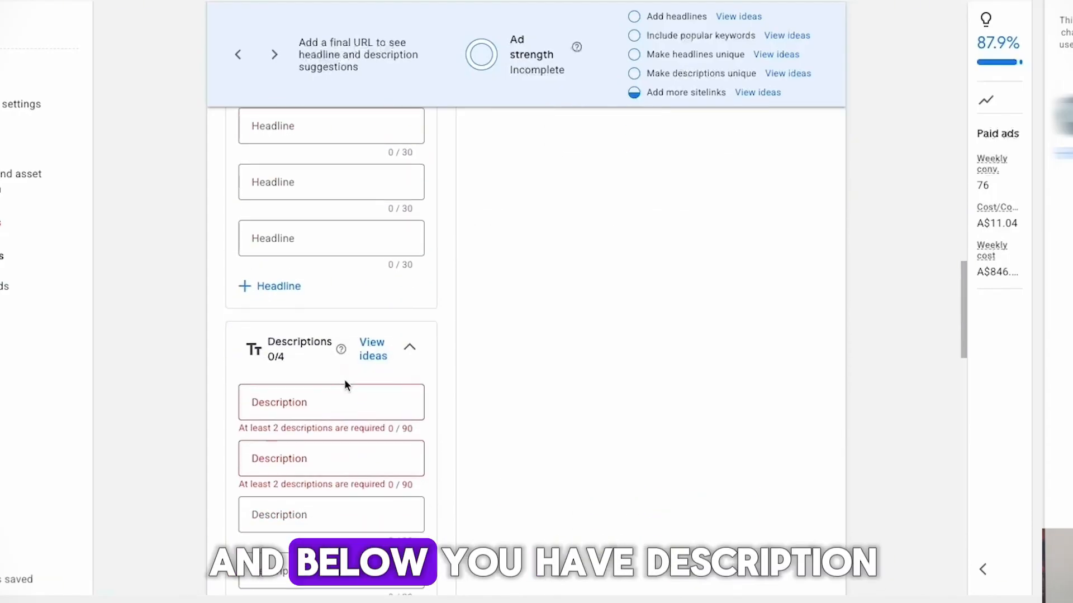
{"action": "scroll", "coordinate": [343, 379], "scroll_direction": "down", "scroll_amount": 2}
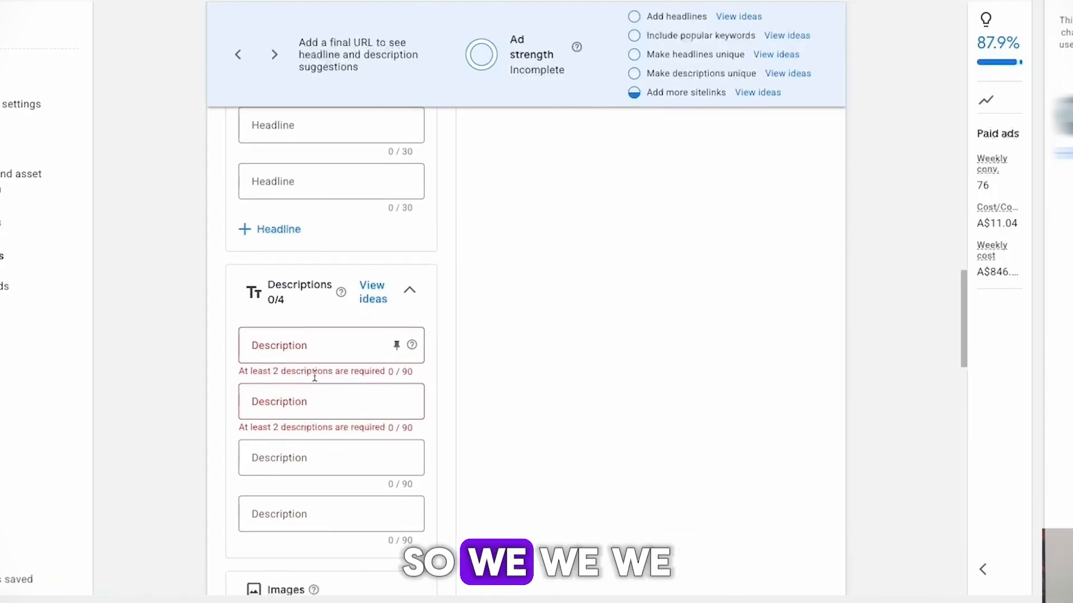
{"action": "scroll", "coordinate": [314, 361], "scroll_direction": "down", "scroll_amount": 1}
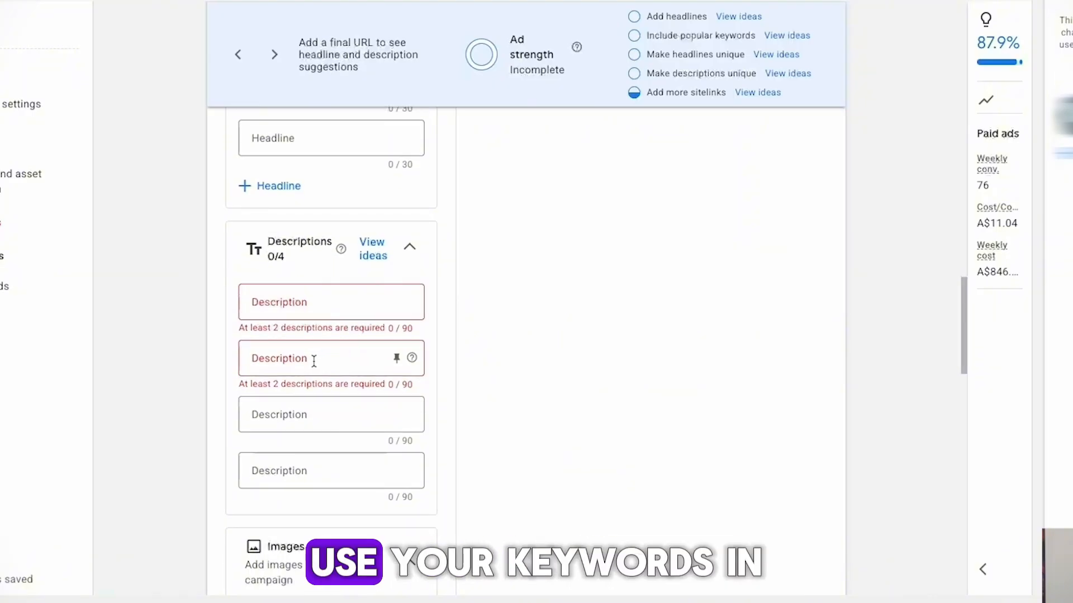
{"action": "scroll", "coordinate": [313, 361], "scroll_direction": "down", "scroll_amount": 5}
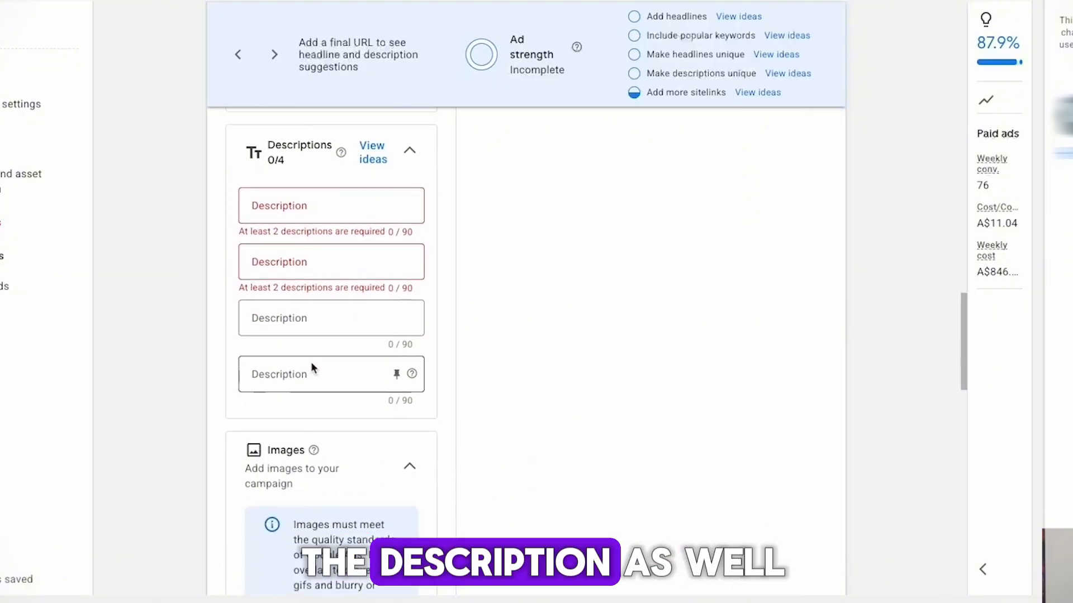
Examine the sources for adding campaign images, including generated images and scanning a website or social page, and close without adding any.
{"action": "scroll", "coordinate": [310, 361], "scroll_direction": "down", "scroll_amount": 3}
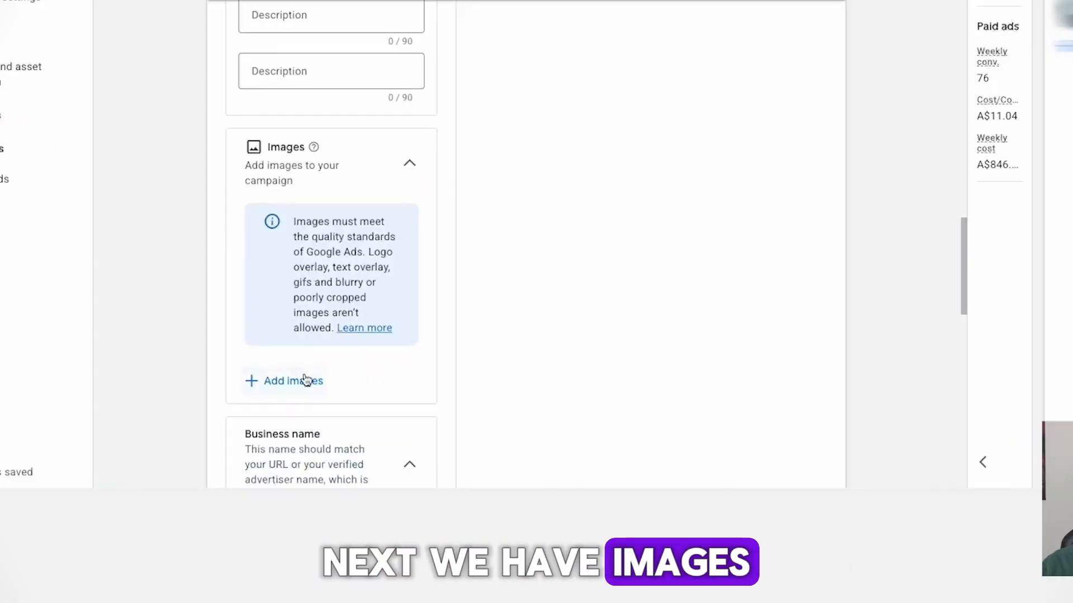
{"action": "left_click", "coordinate": [304, 379]}
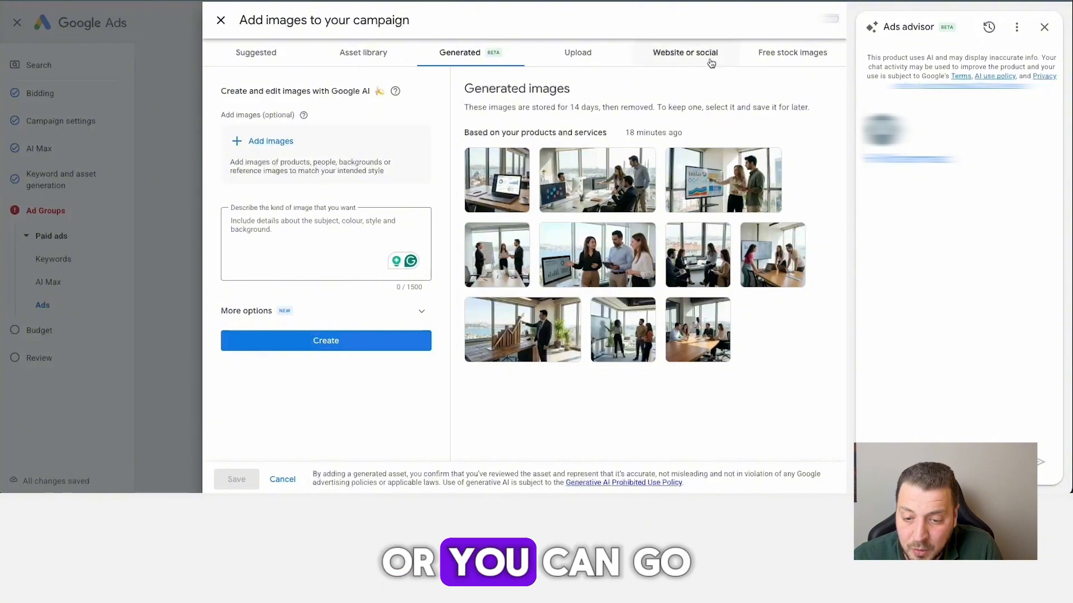
{"action": "left_click", "coordinate": [707, 58]}
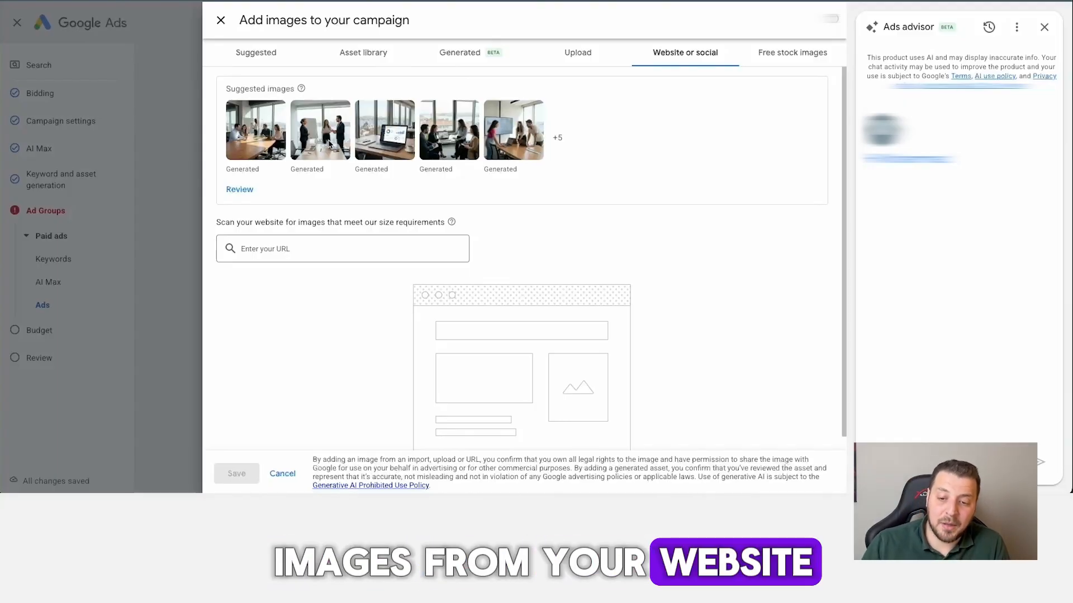
{"action": "left_click", "coordinate": [221, 20]}
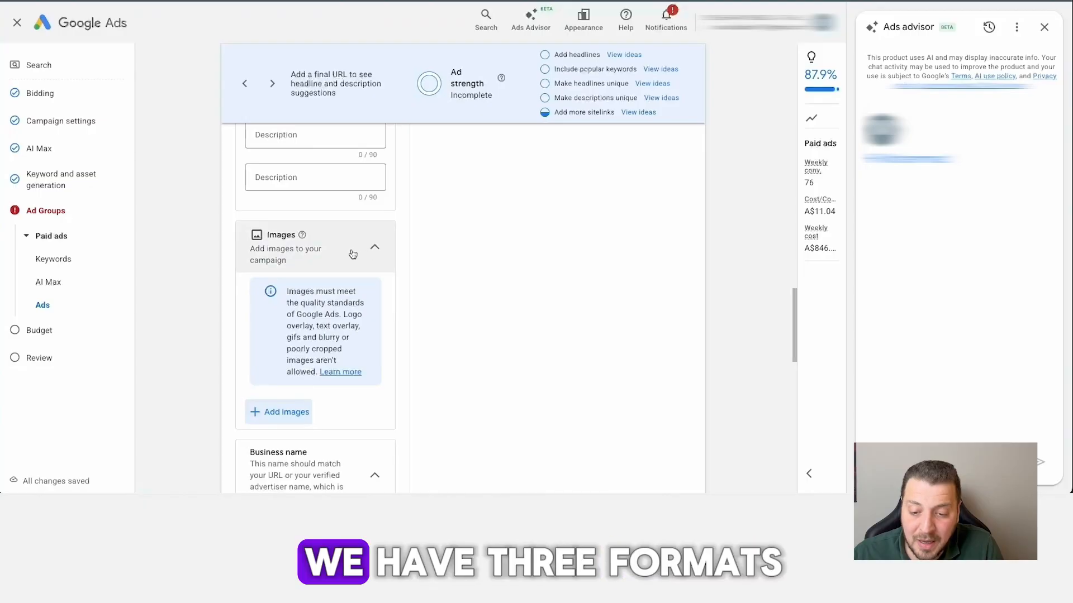
Examine the image requirements and the business name and business logo sections of the ad.
{"action": "scroll", "coordinate": [352, 255], "scroll_direction": "down", "scroll_amount": 1}
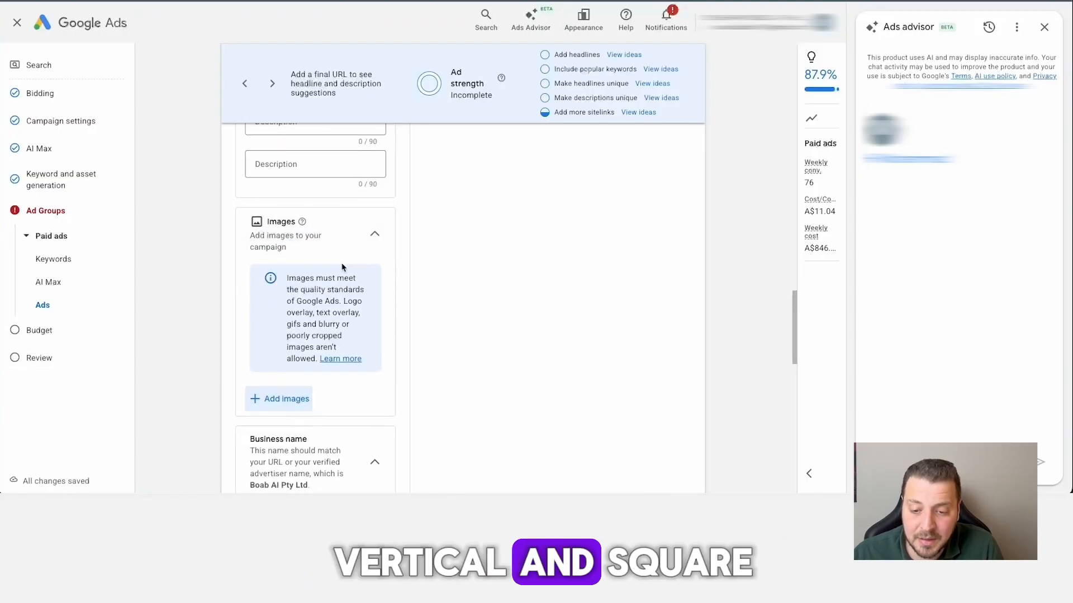
{"action": "scroll", "coordinate": [346, 262], "scroll_direction": "down", "scroll_amount": 3}
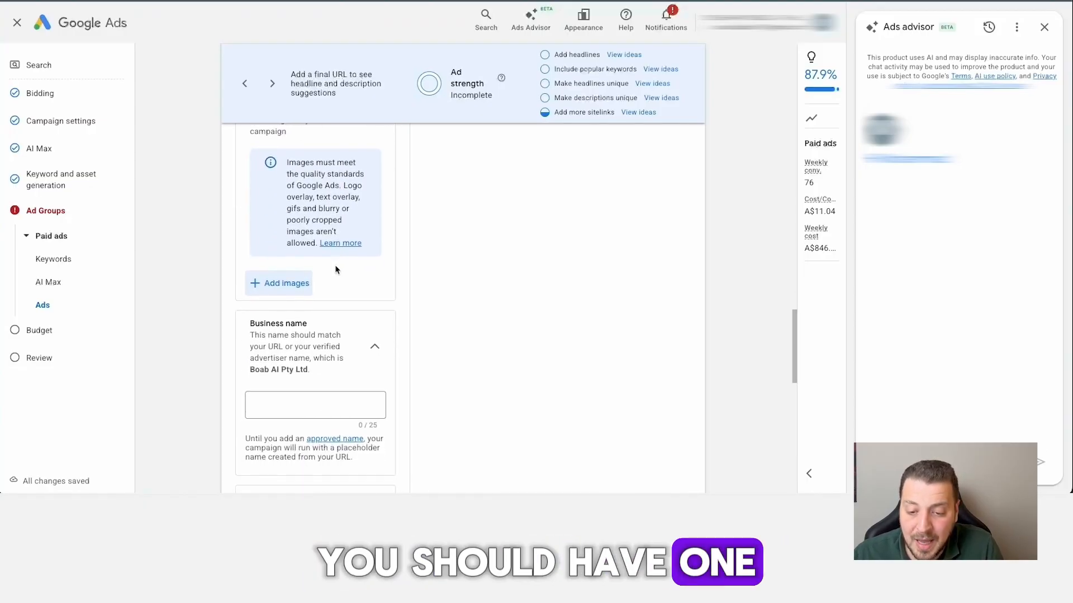
{"action": "scroll", "coordinate": [330, 270], "scroll_direction": "down", "scroll_amount": 2}
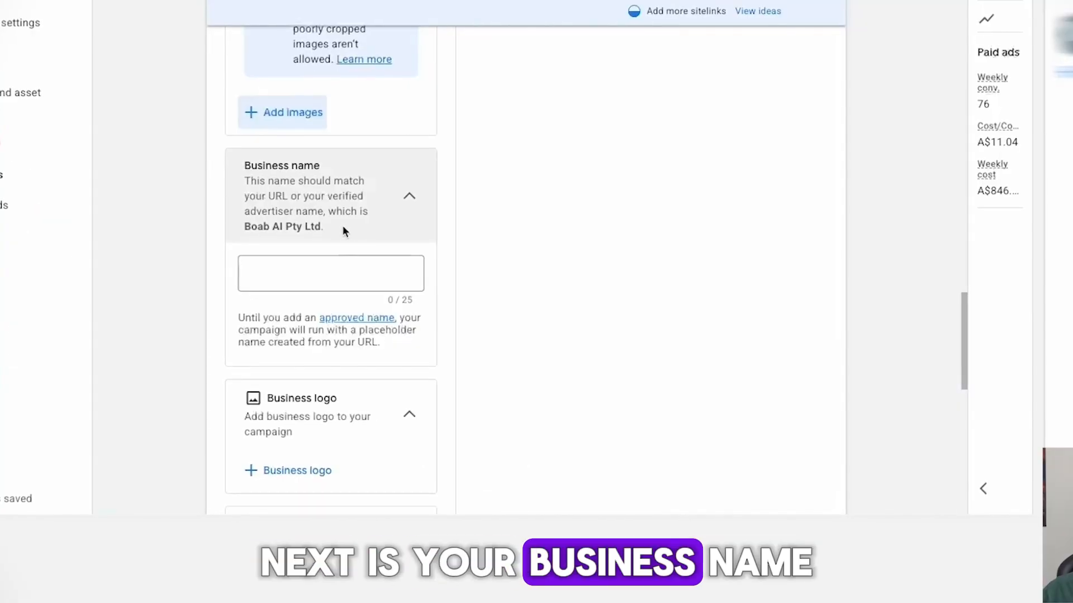
{"action": "scroll", "coordinate": [343, 226], "scroll_direction": "down", "scroll_amount": 1}
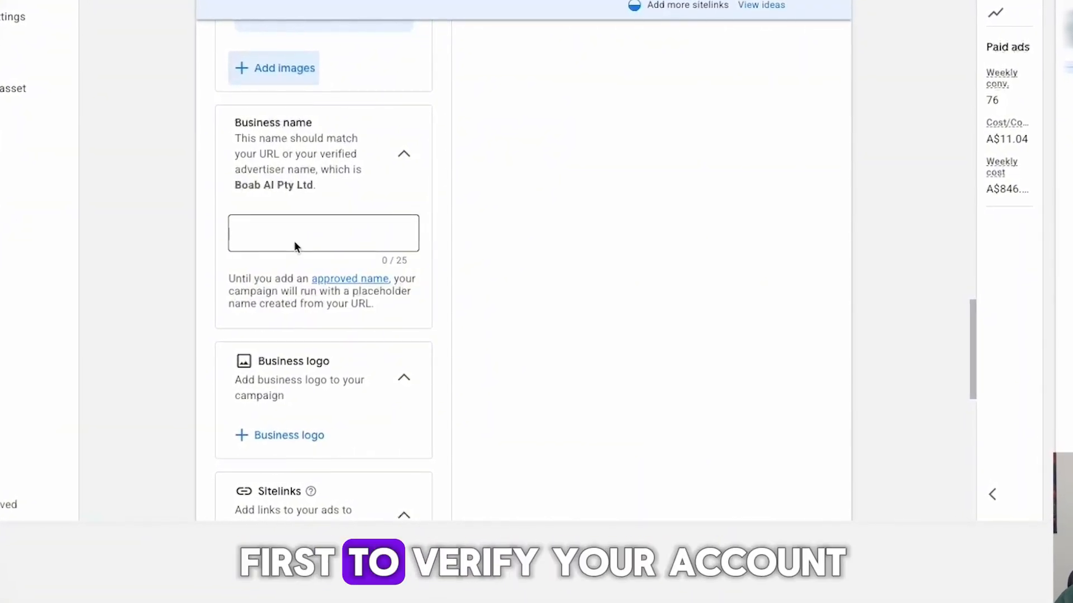
{"action": "scroll", "coordinate": [294, 240], "scroll_direction": "down", "scroll_amount": 1}
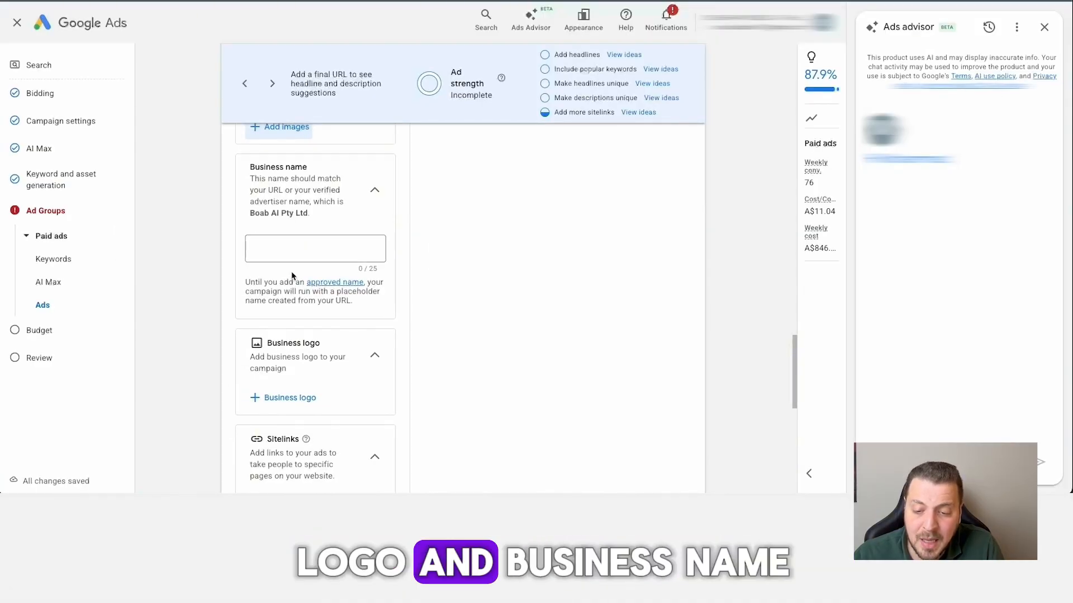
Review the ad's sitelinks and inspect the second About Us sitelink's text, description and final URL fields, leaving them unedited.
{"action": "scroll", "coordinate": [289, 262], "scroll_direction": "down", "scroll_amount": 3}
{"action": "scroll", "coordinate": [292, 274], "scroll_direction": "down", "scroll_amount": 1}
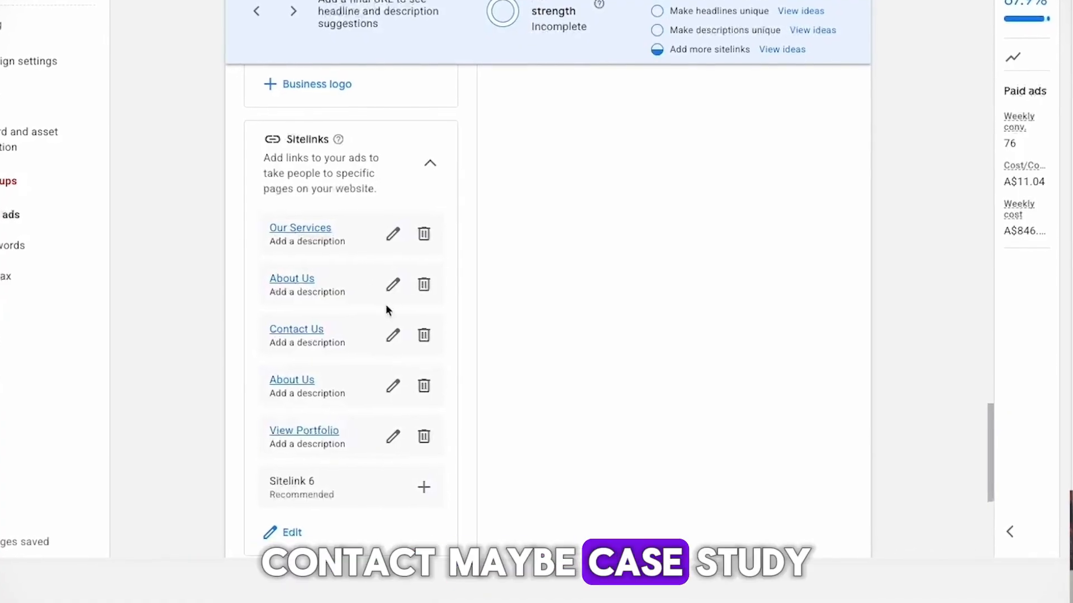
{"action": "scroll", "coordinate": [357, 279], "scroll_direction": "down", "scroll_amount": 1}
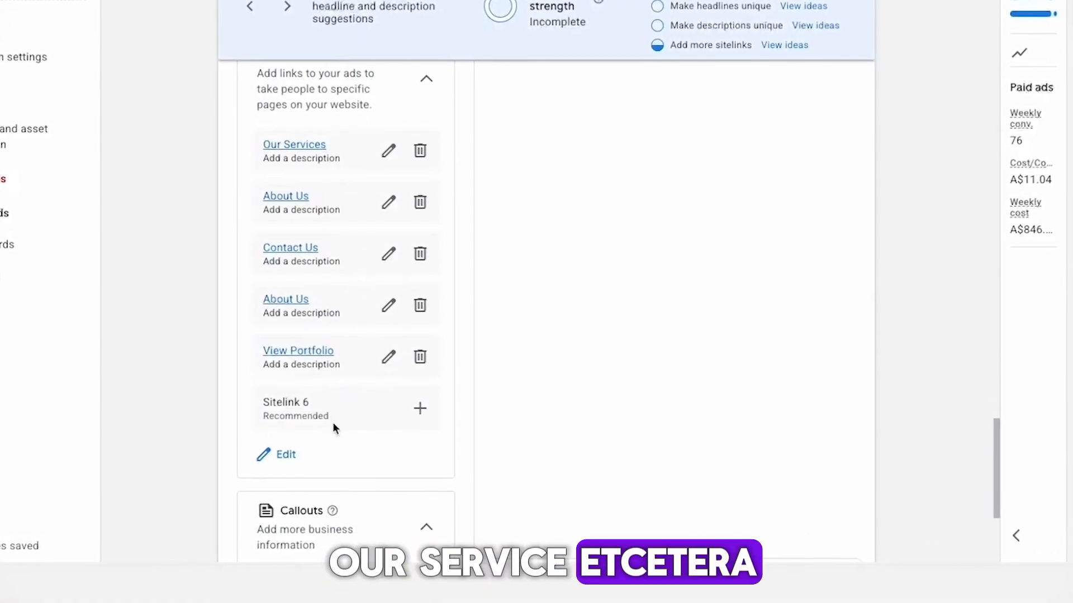
{"action": "left_click", "coordinate": [388, 305]}
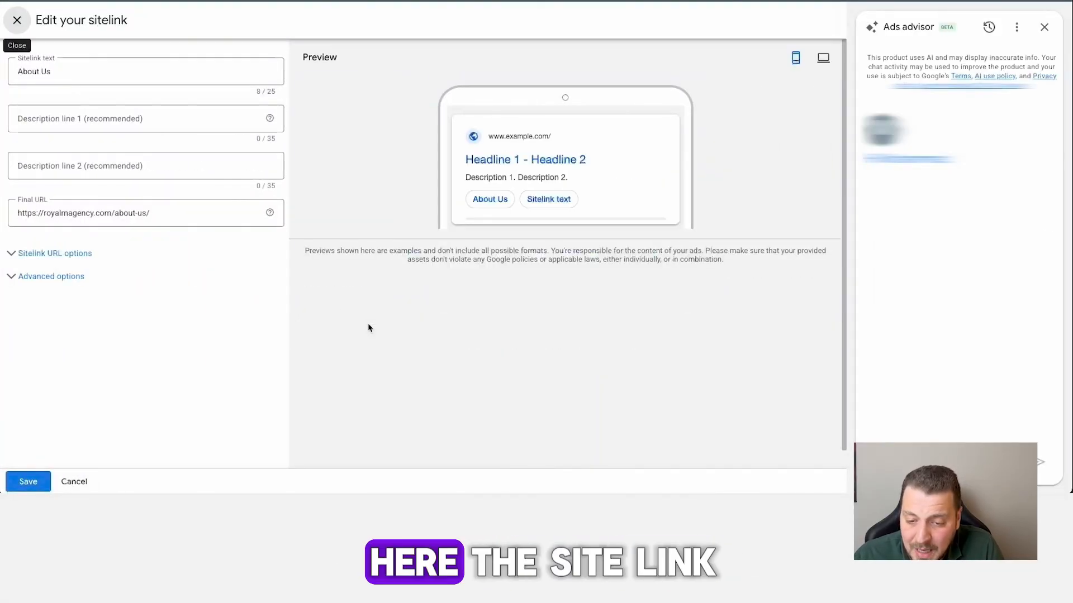
{"action": "scroll", "coordinate": [364, 324], "scroll_direction": "down", "scroll_amount": 1}
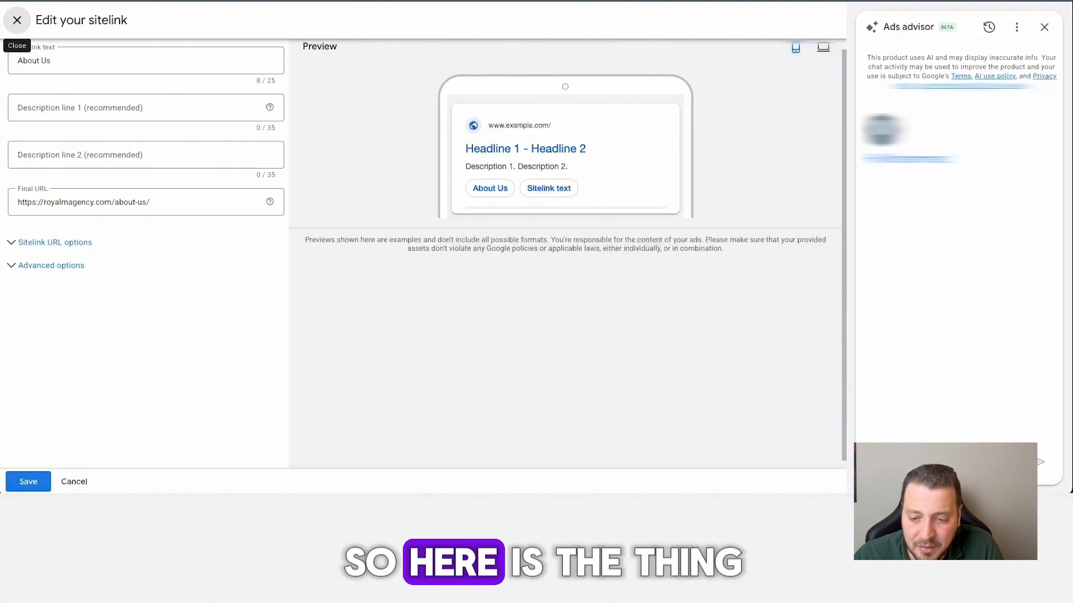
{"action": "left_click", "coordinate": [73, 482]}
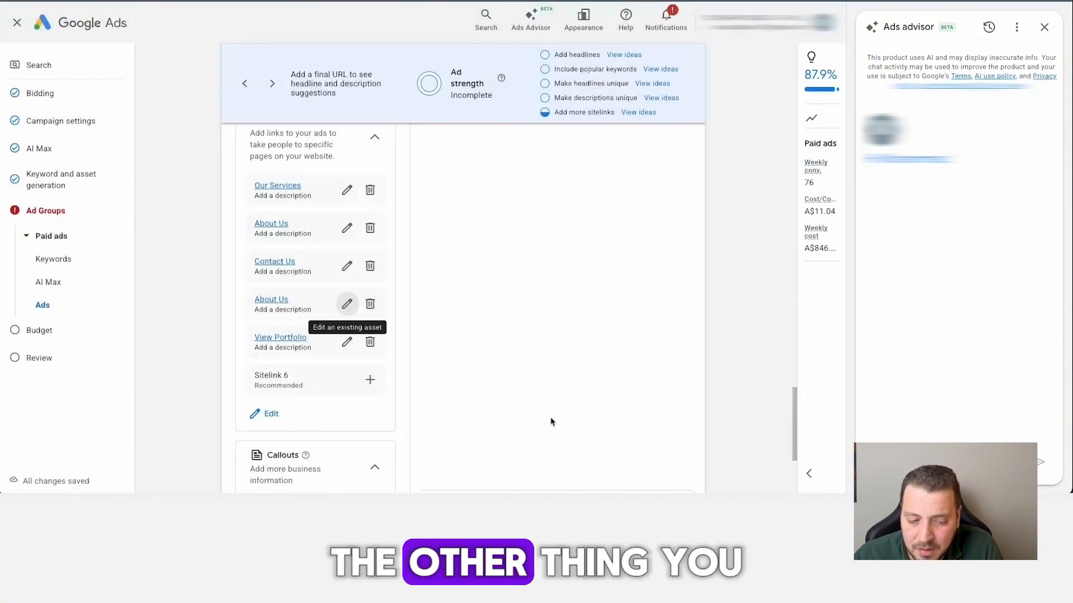
Look through the available campaign-level callouts and close the callout selection without applying any.
{"action": "scroll", "coordinate": [498, 401], "scroll_direction": "down", "scroll_amount": 3}
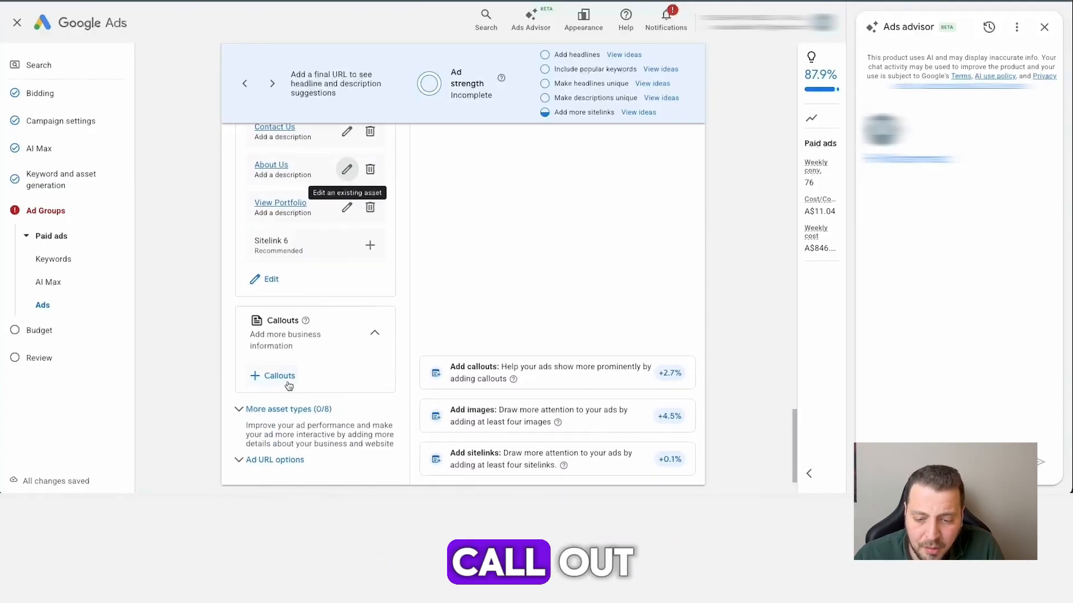
{"action": "left_click", "coordinate": [289, 384]}
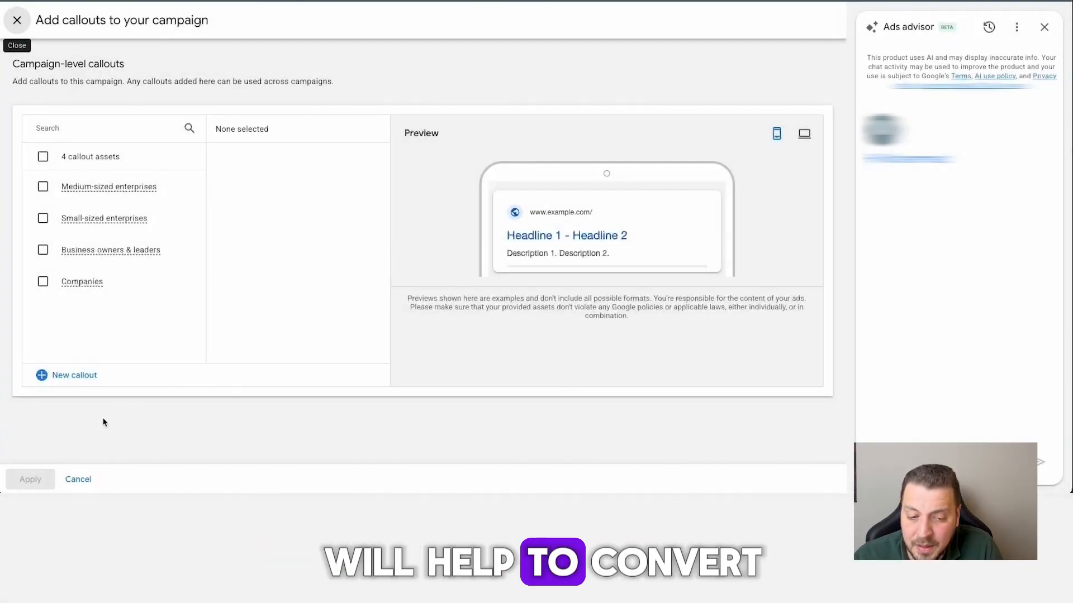
{"action": "left_click", "coordinate": [77, 479]}
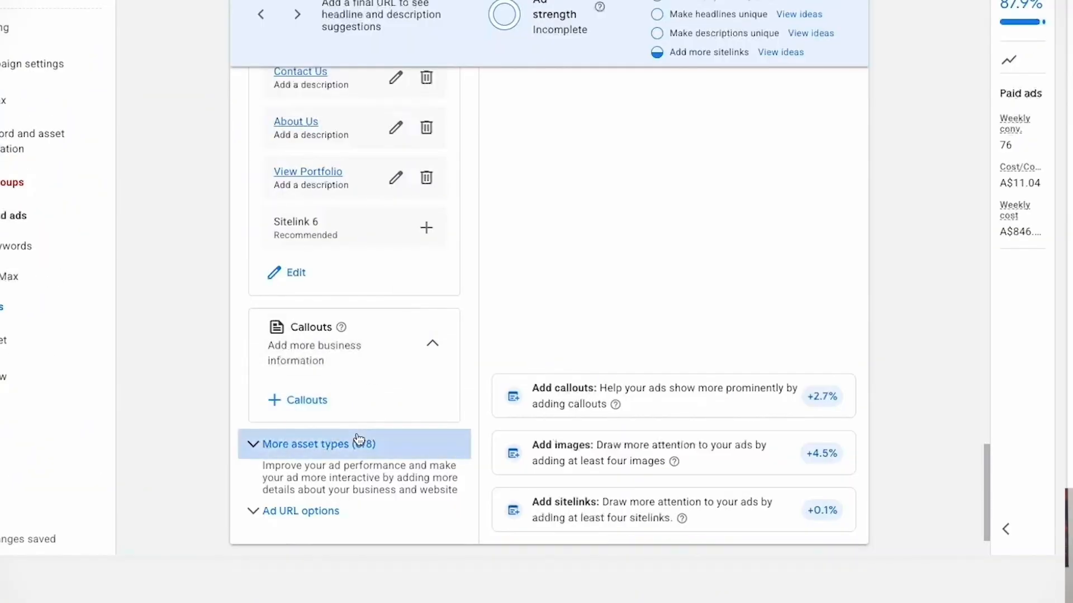
Expand the additional asset types and examine the calls, messages, structured snippets and lead forms options.
{"action": "left_click", "coordinate": [318, 408]}
{"action": "scroll", "coordinate": [332, 397], "scroll_direction": "down", "scroll_amount": 1}
{"action": "scroll", "coordinate": [378, 426], "scroll_direction": "down", "scroll_amount": 6}
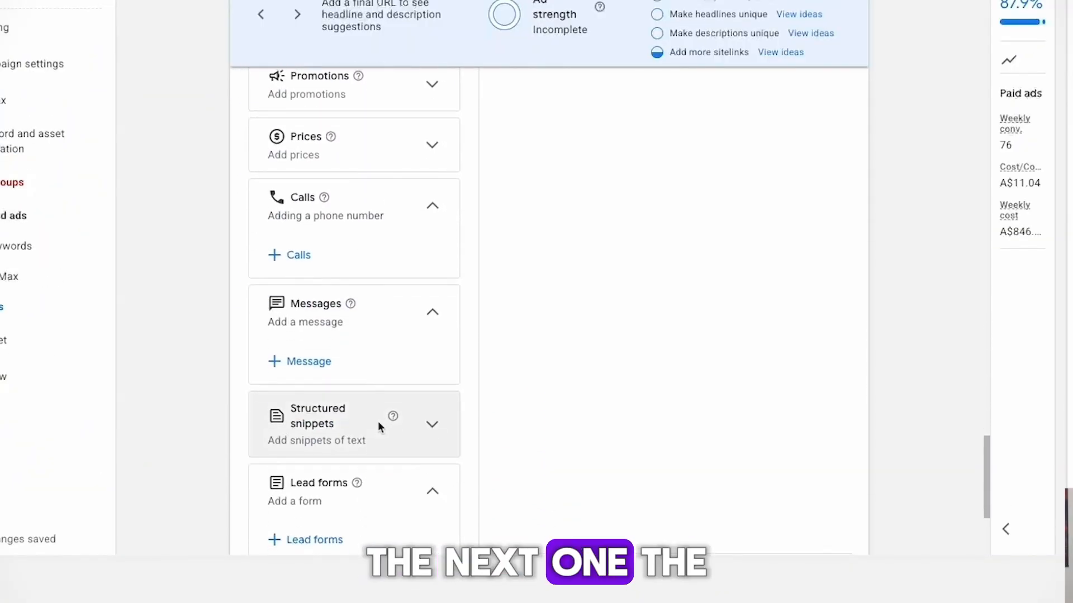
{"action": "scroll", "coordinate": [378, 427], "scroll_direction": "up", "scroll_amount": 1}
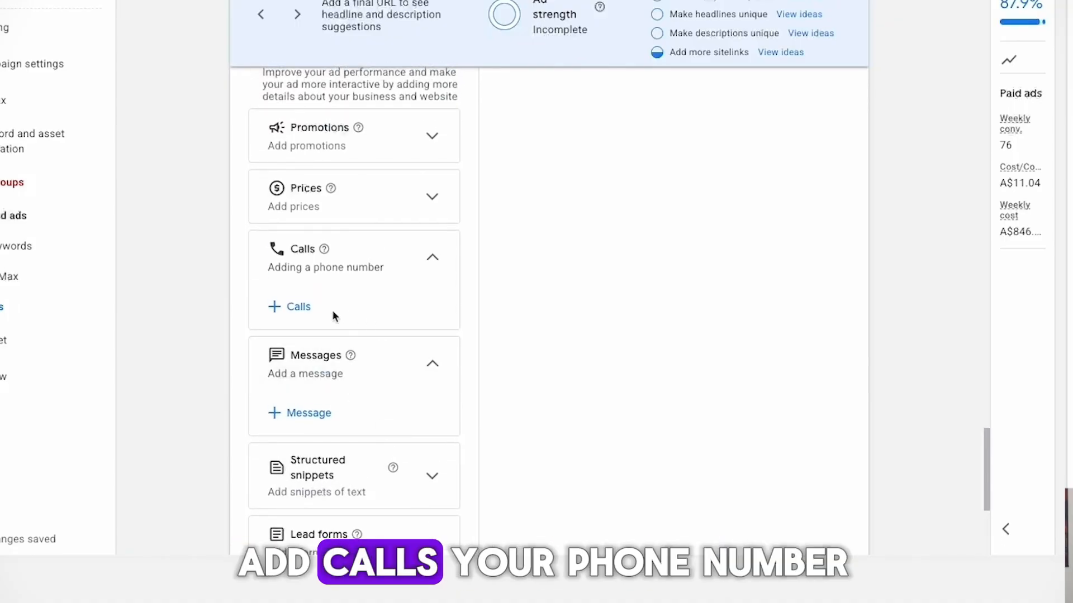
{"action": "scroll", "coordinate": [350, 331], "scroll_direction": "down", "scroll_amount": 2}
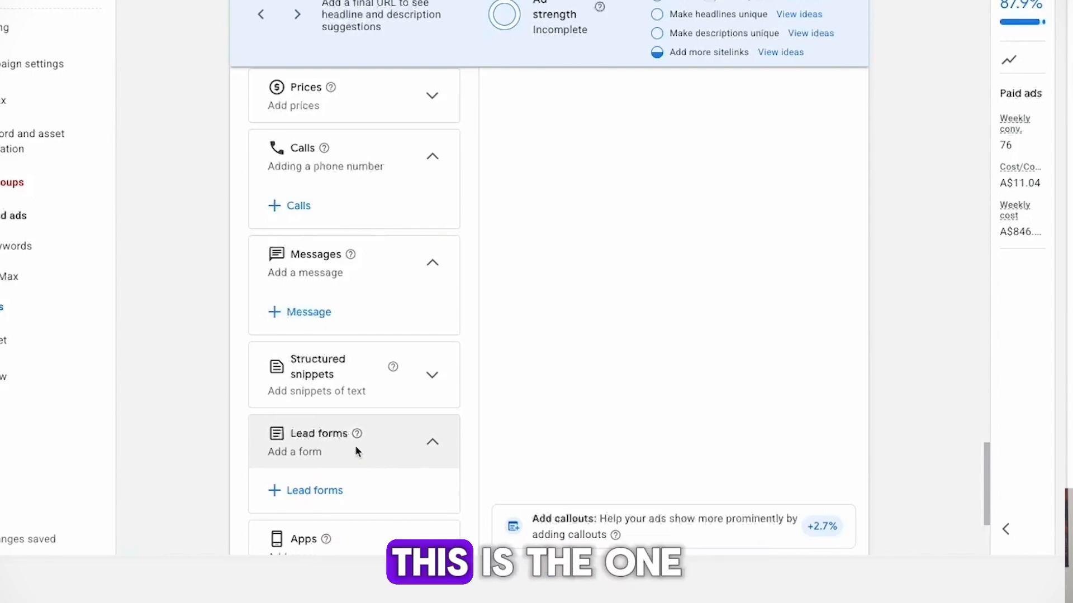
{"action": "mouse_move", "coordinate": [357, 436]}
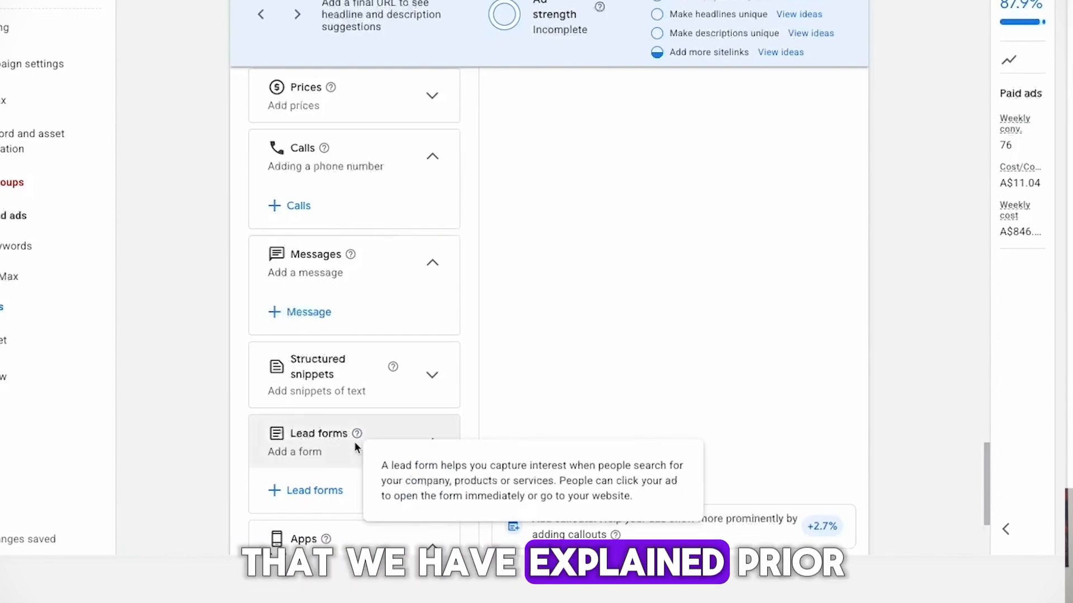
{"action": "scroll", "coordinate": [345, 449], "scroll_direction": "down", "scroll_amount": 1}
{"action": "scroll", "coordinate": [331, 445], "scroll_direction": "up", "scroll_amount": 1}
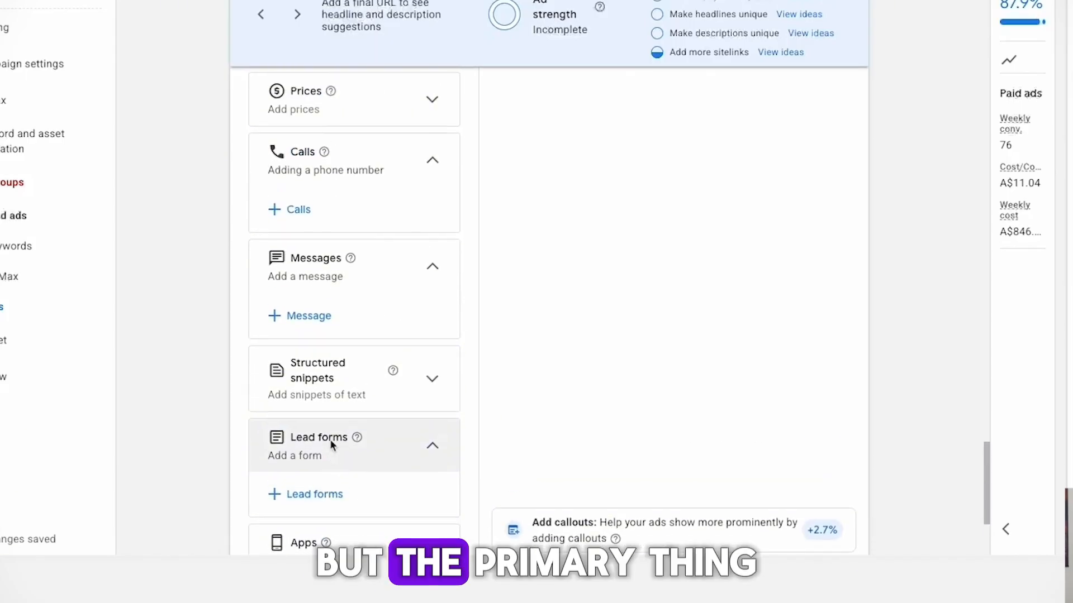
{"action": "scroll", "coordinate": [327, 435], "scroll_direction": "up", "scroll_amount": 1}
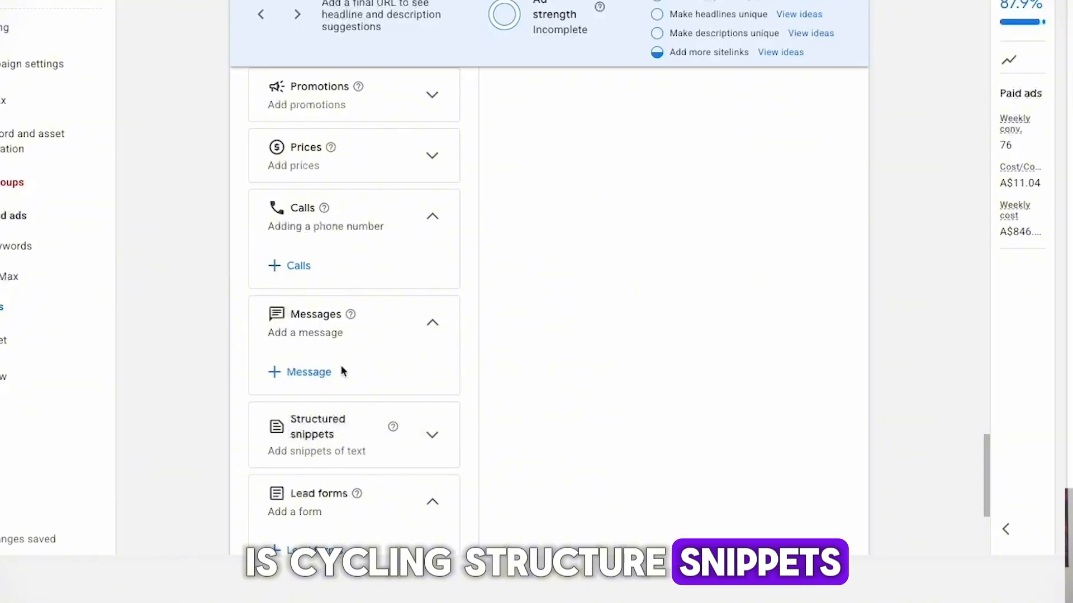
{"action": "scroll", "coordinate": [363, 375], "scroll_direction": "down", "scroll_amount": 5}
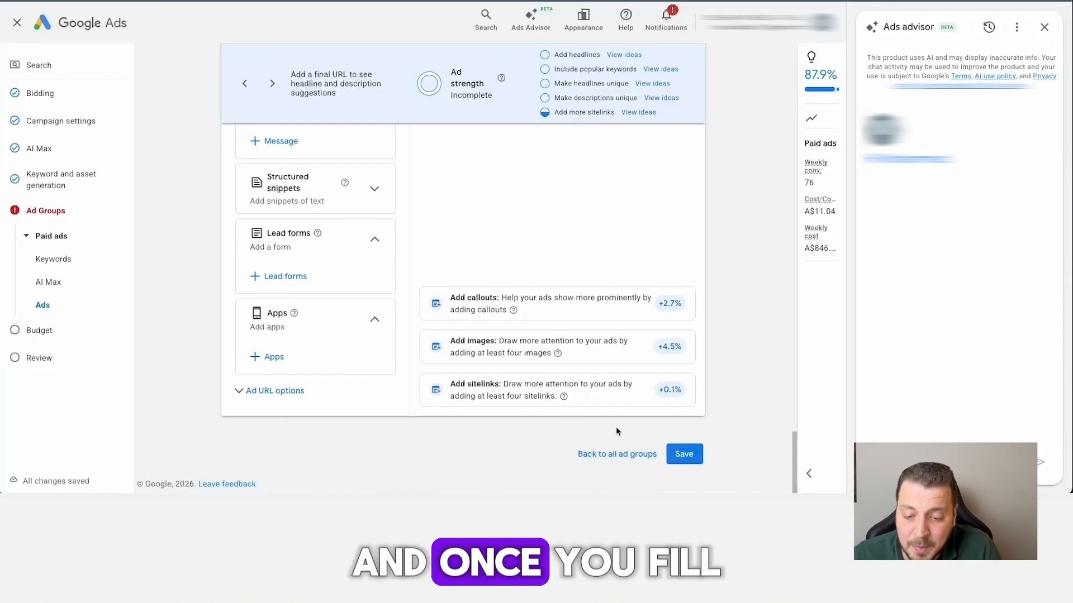
Save the Paid ads ad group and continue through the budget page to the campaign review, keeping the custom average daily budget.
{"action": "left_click", "coordinate": [690, 462]}
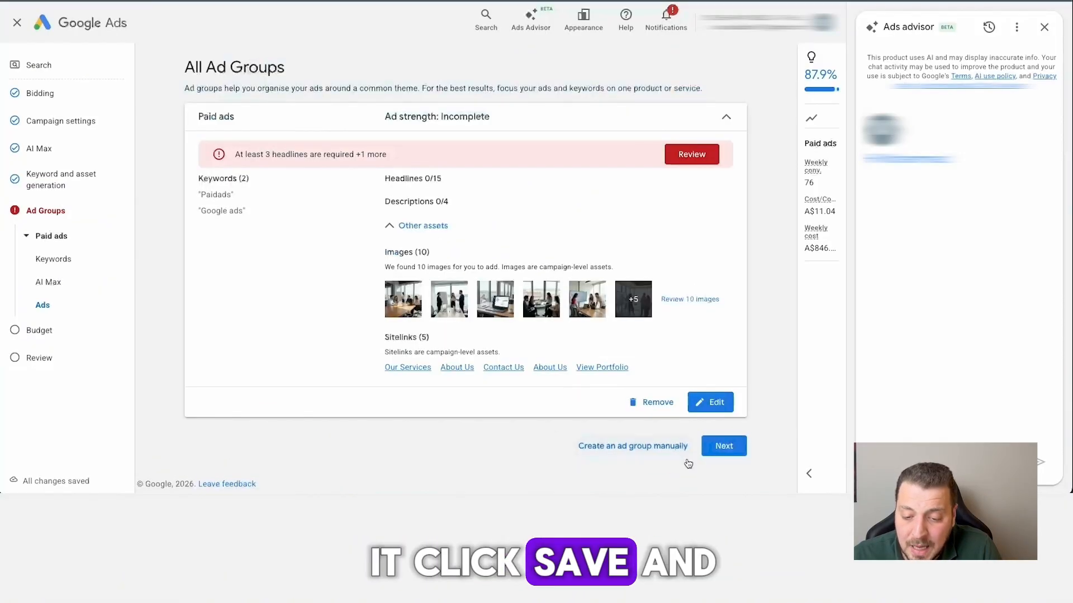
{"action": "left_click", "coordinate": [724, 447]}
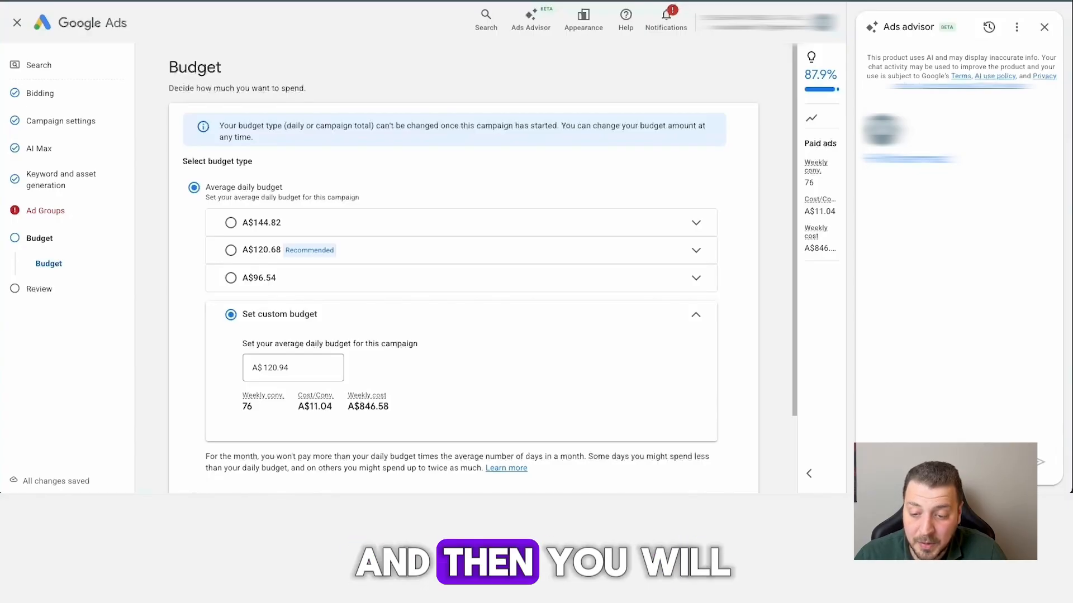
{"action": "scroll", "coordinate": [713, 157], "scroll_direction": "down", "scroll_amount": 2}
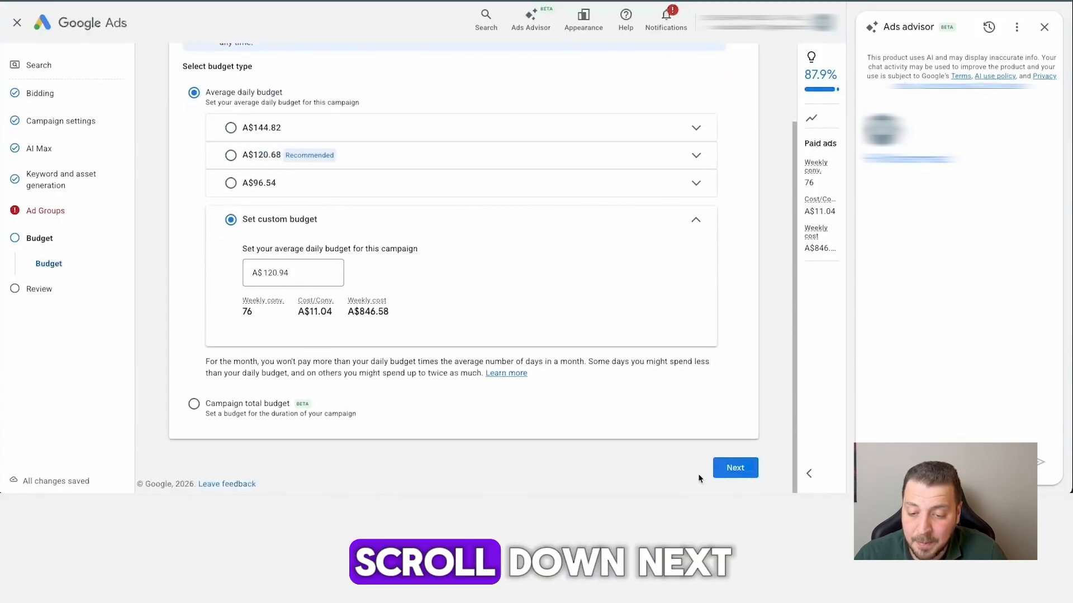
{"action": "left_click", "coordinate": [726, 472]}
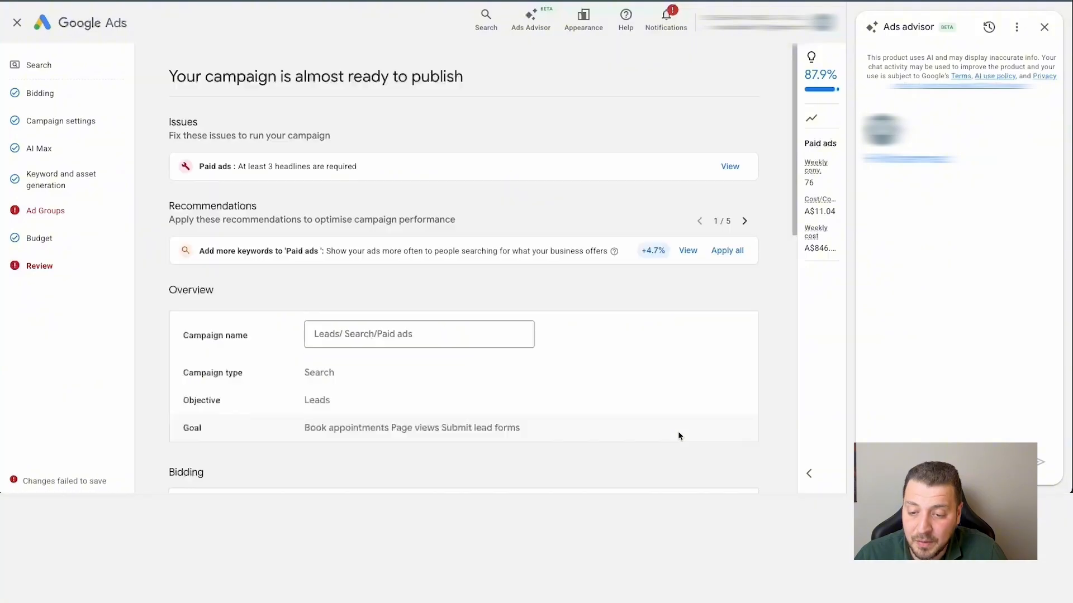
Review the campaign summary, covering issues, bidding, campaign settings, AI Max, ad groups and budget.
{"action": "scroll", "coordinate": [679, 437], "scroll_direction": "down", "scroll_amount": 2}
{"action": "left_click", "coordinate": [584, 303]}
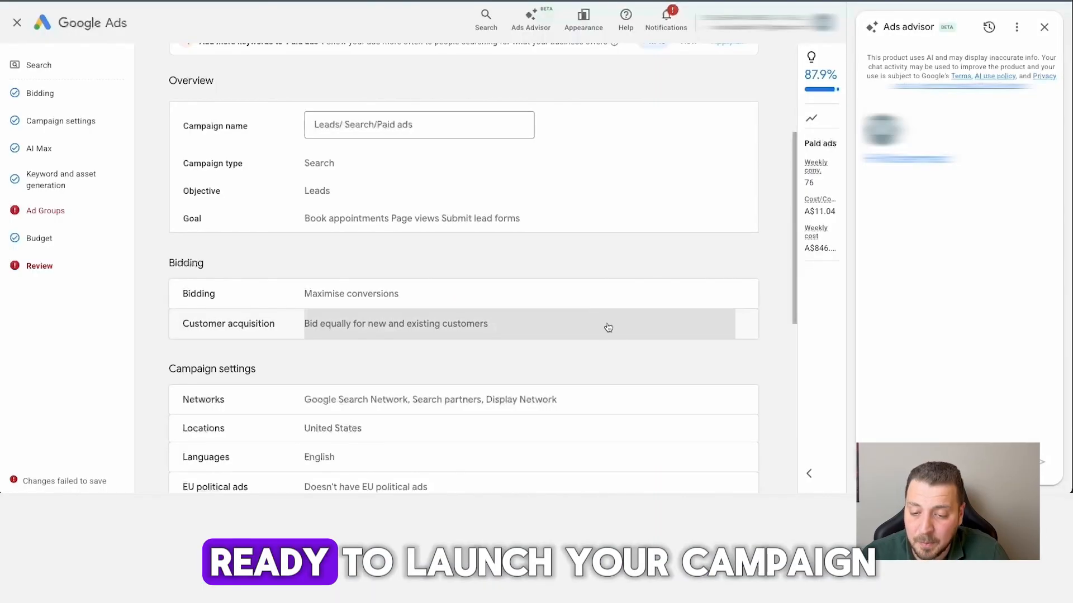
{"action": "scroll", "coordinate": [609, 328], "scroll_direction": "down", "scroll_amount": 7}
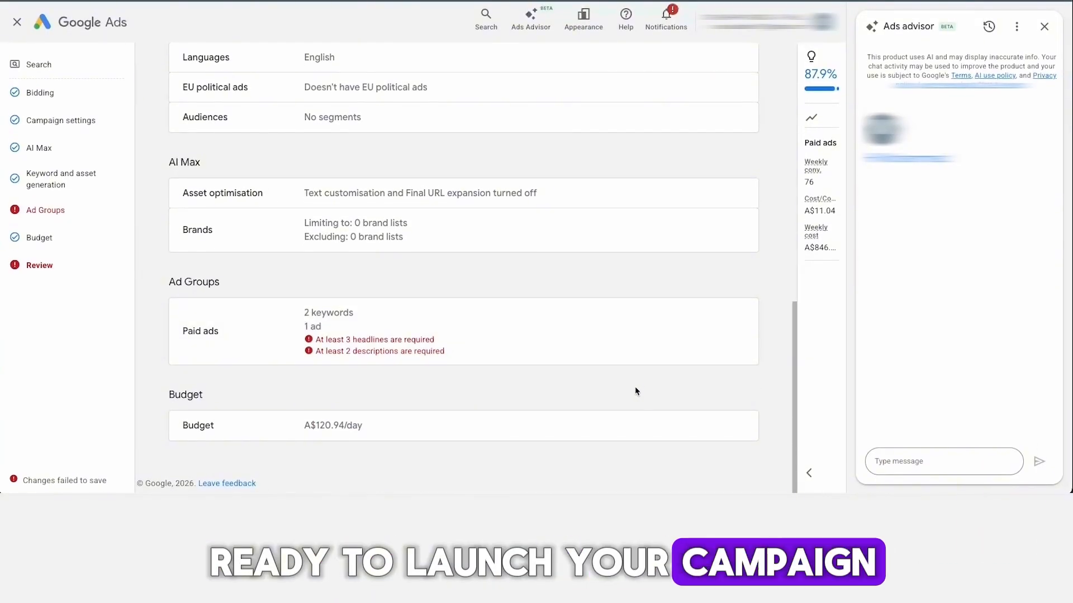
{"action": "scroll", "coordinate": [637, 391], "scroll_direction": "up", "scroll_amount": 10}
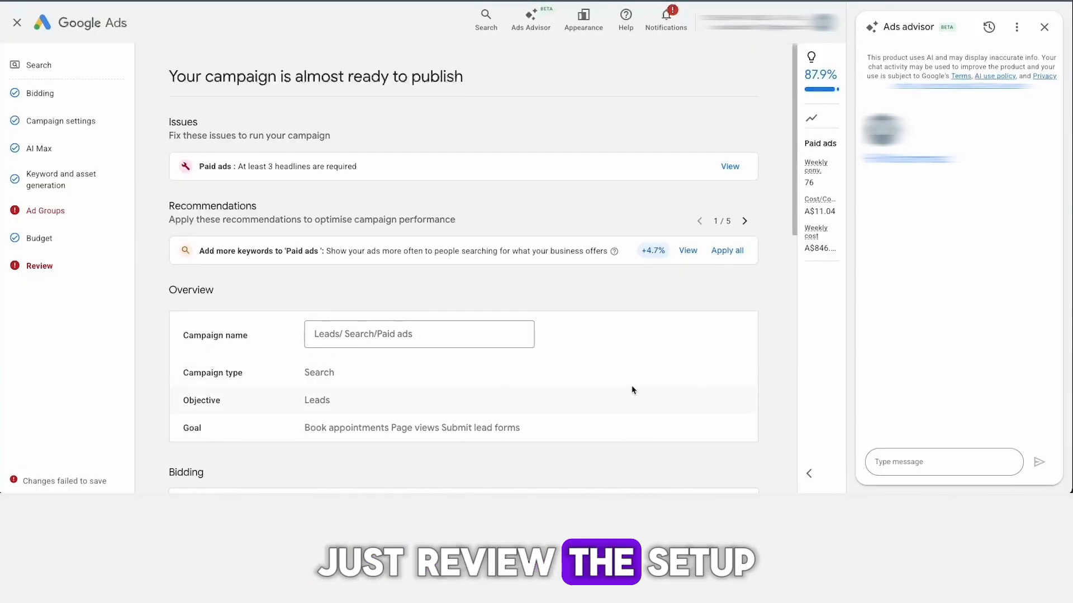
{"action": "scroll", "coordinate": [614, 324], "scroll_direction": "down", "scroll_amount": 10}
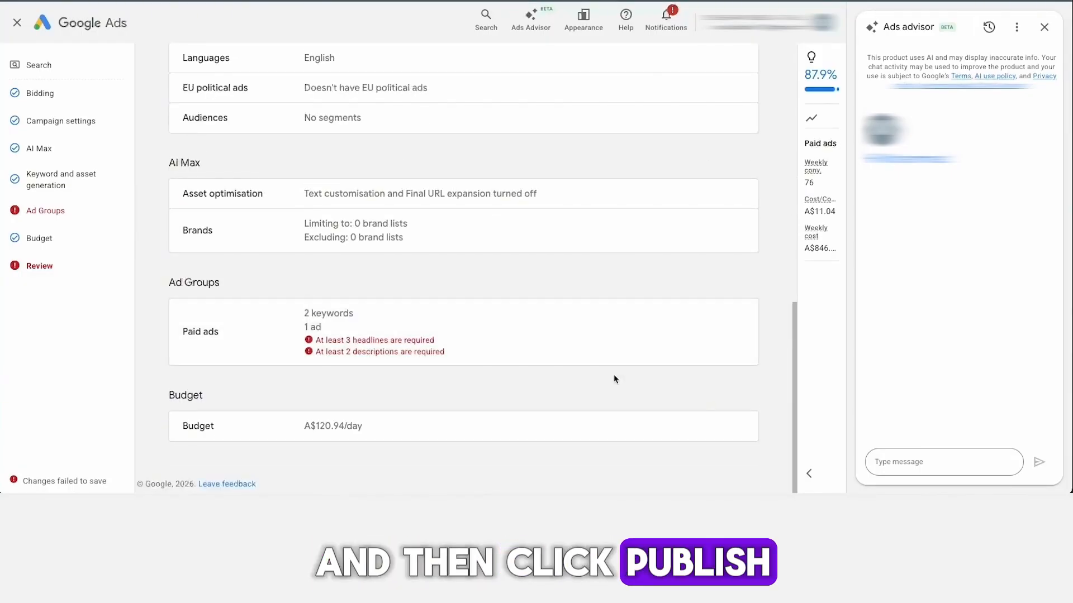